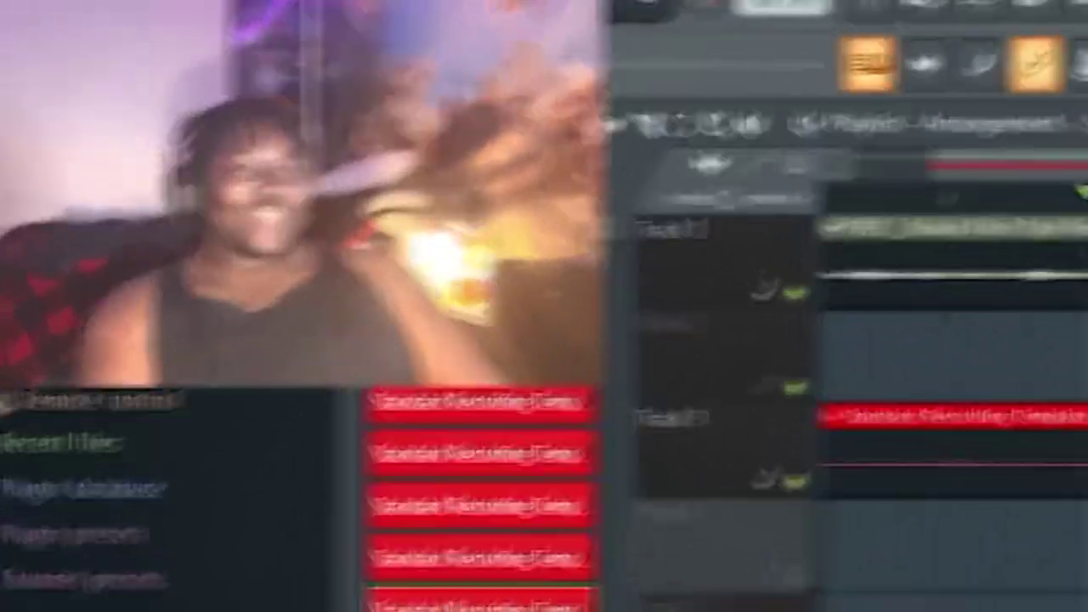
Audition the Track 3 vocal recording against the beat from bar 7 and closely around bar 9
left_click(524, 80)
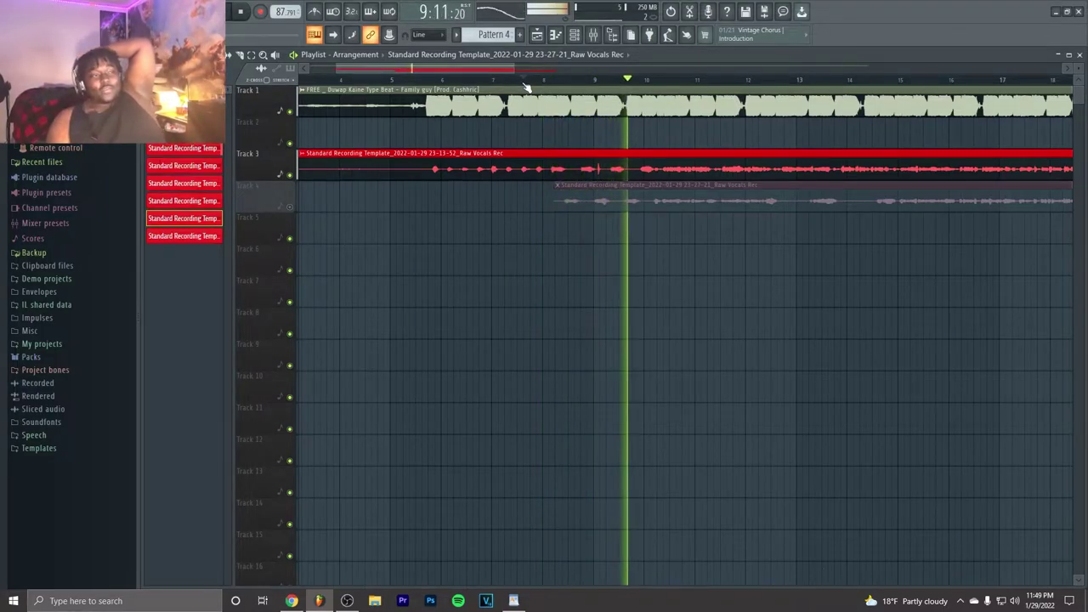
left_click(524, 80)
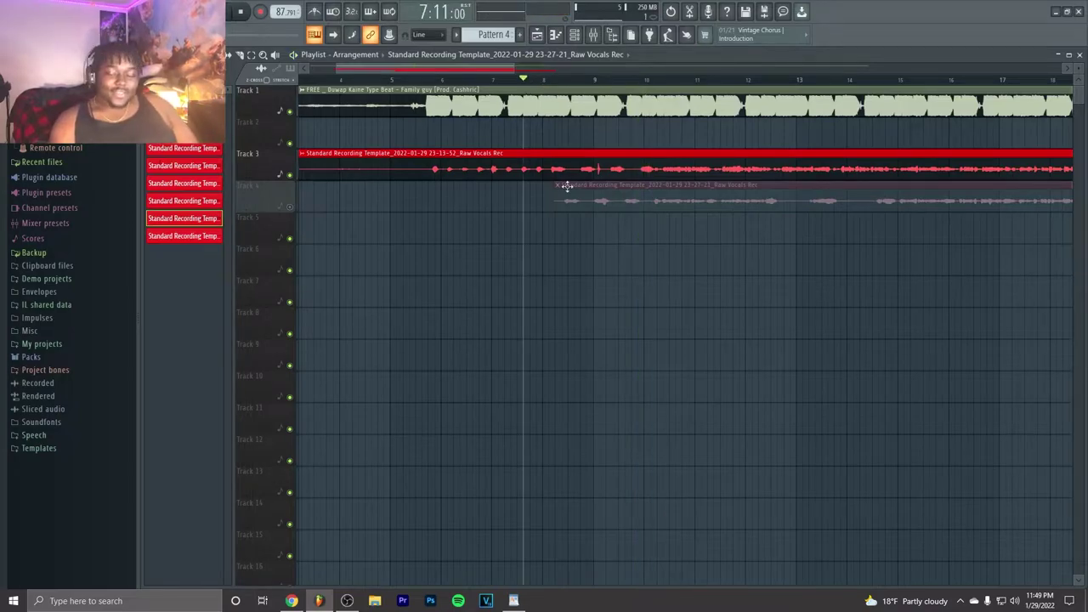
scroll(595, 182, "up", 4)
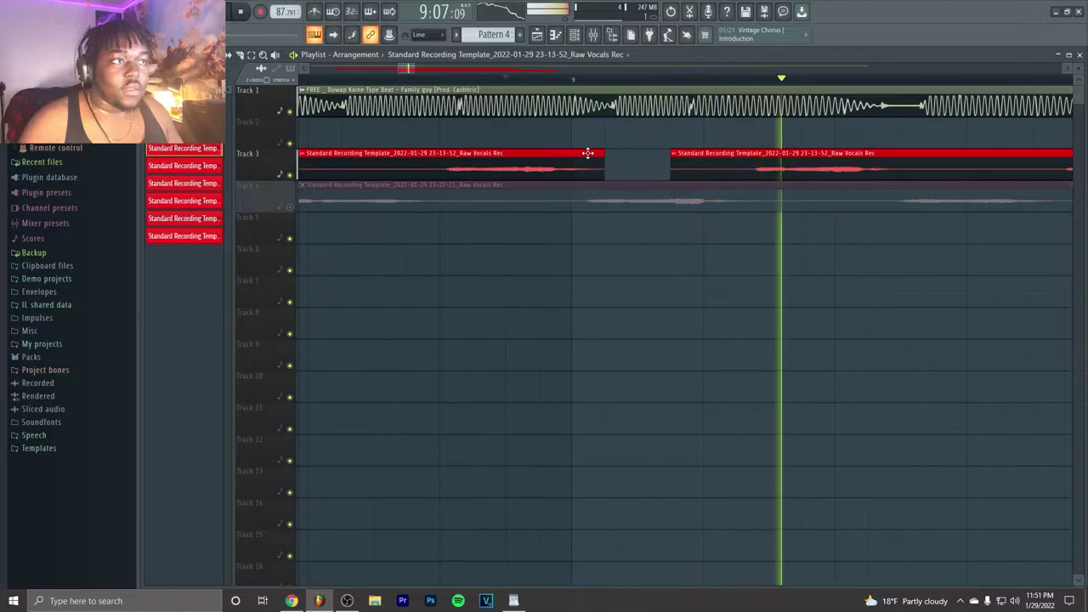
key("space")
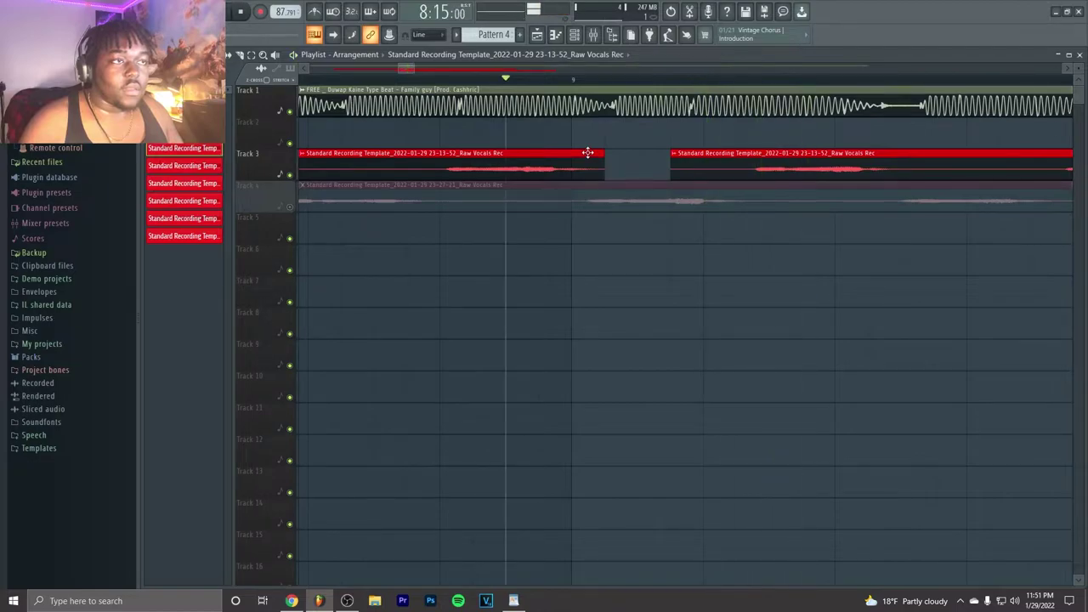
scroll(587, 152, "down", 4)
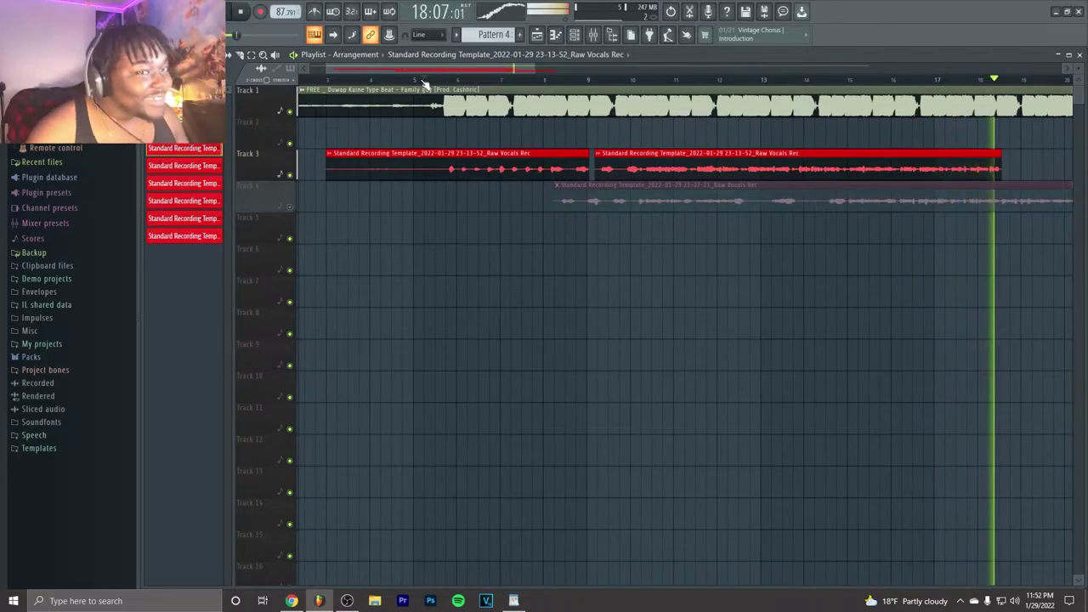
Compare the vocal takes from bar 8 by unmuting Track 4 and muting Track 3, with the mixer opened during playback
left_click(290, 207)
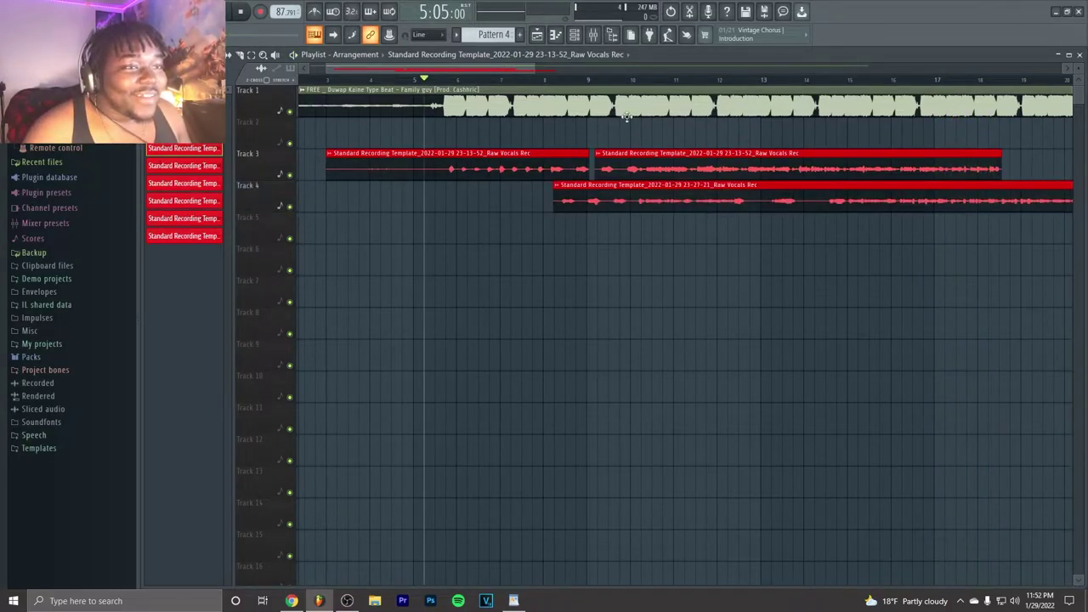
left_click(573, 86)
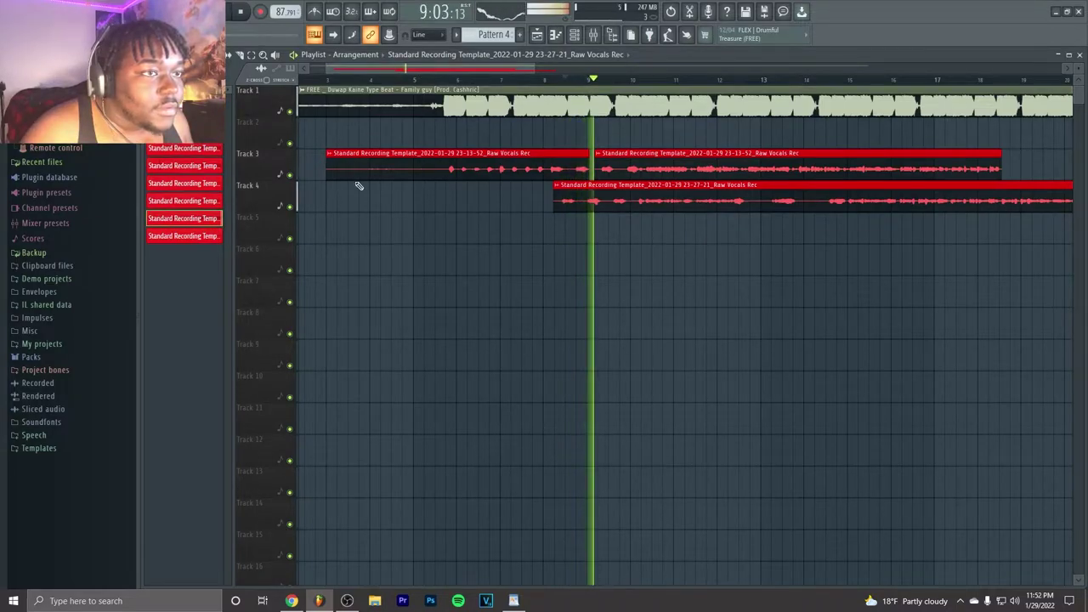
left_click(289, 175)
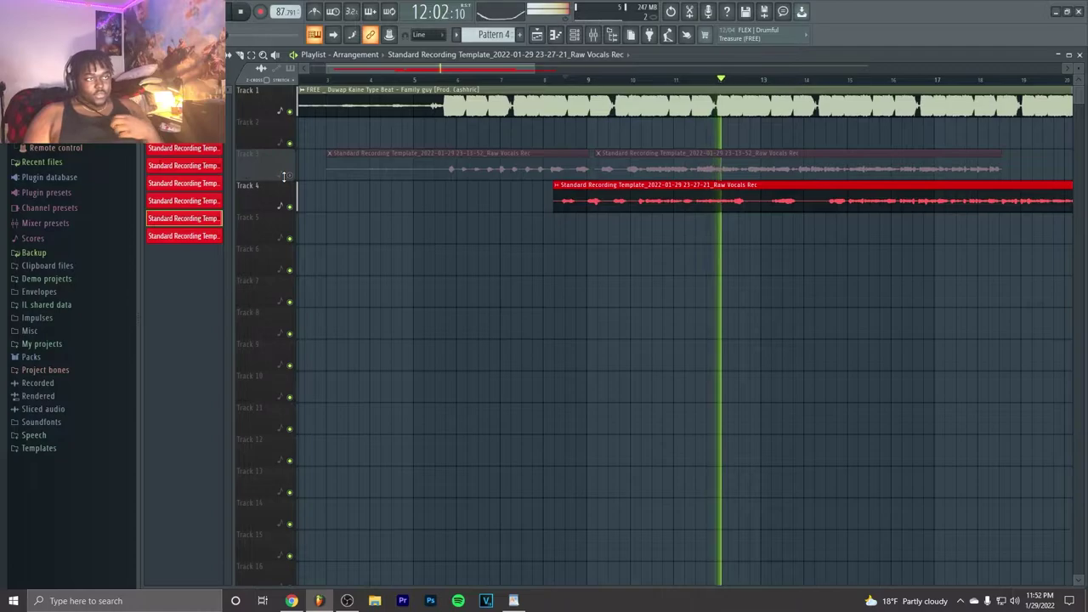
left_click(592, 35)
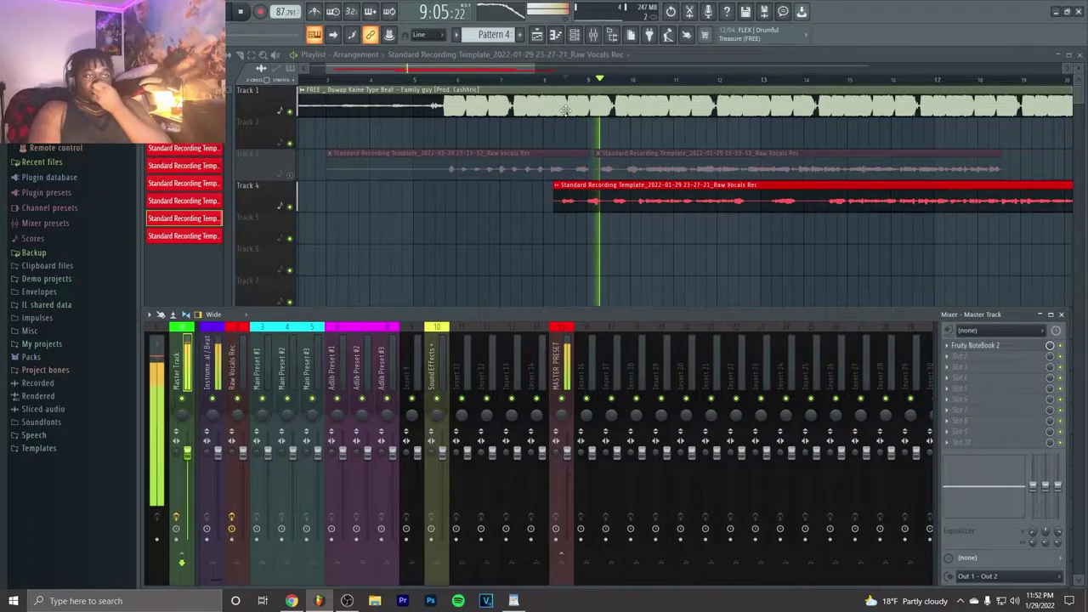
left_click(639, 201)
key("space")
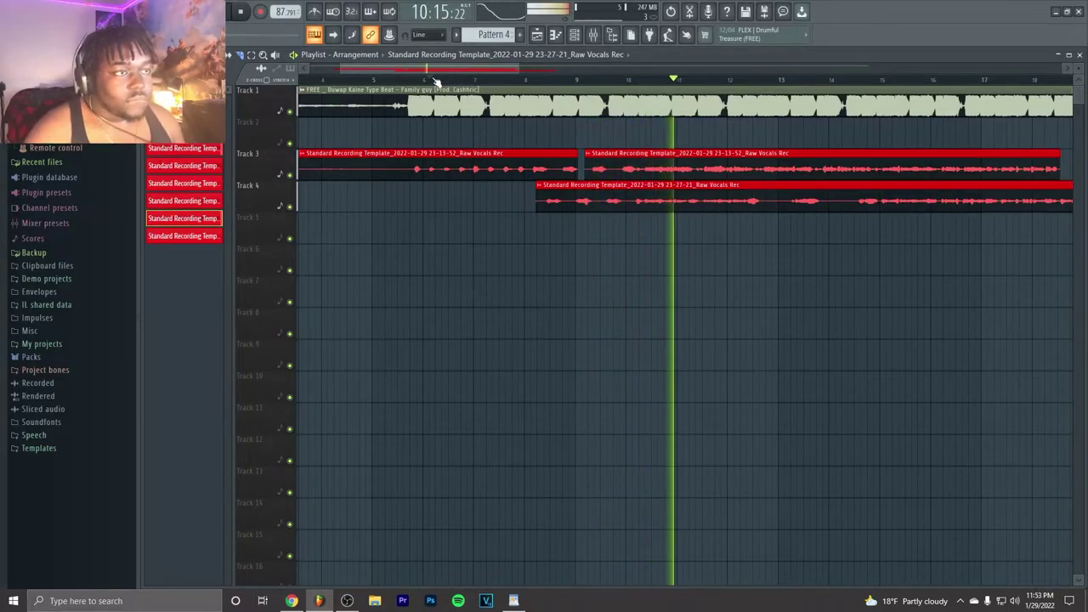
Mute and unmute Track 4 during playback to compare the vocals with and without it, and stop playback
left_click(290, 206)
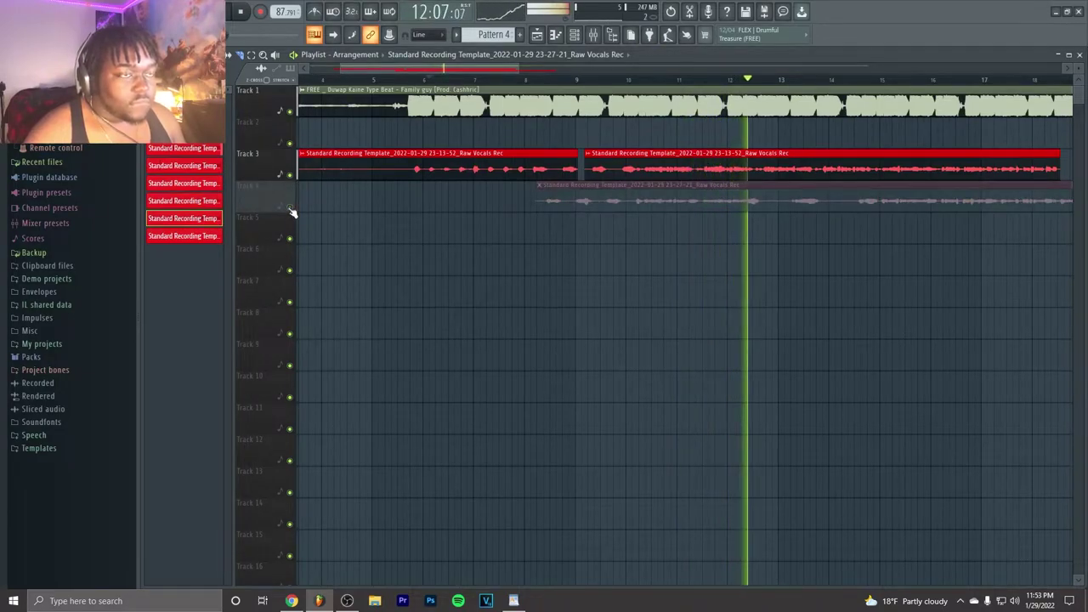
left_click(290, 207)
key("space")
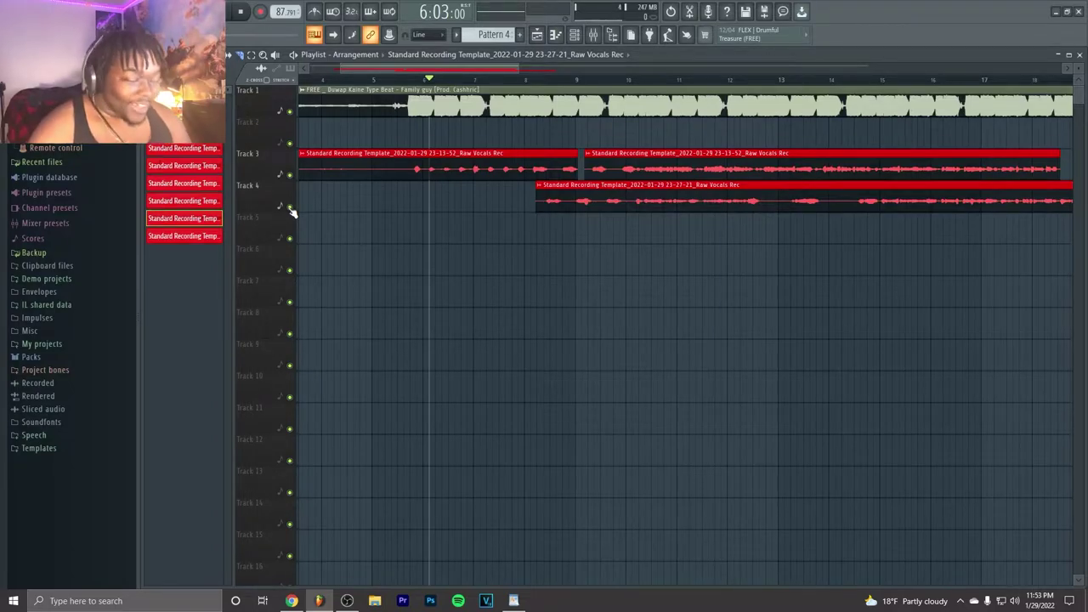
Check the lyrics document, and in FL Studio play from bar 8 with Track 4 muted
left_click(514, 601)
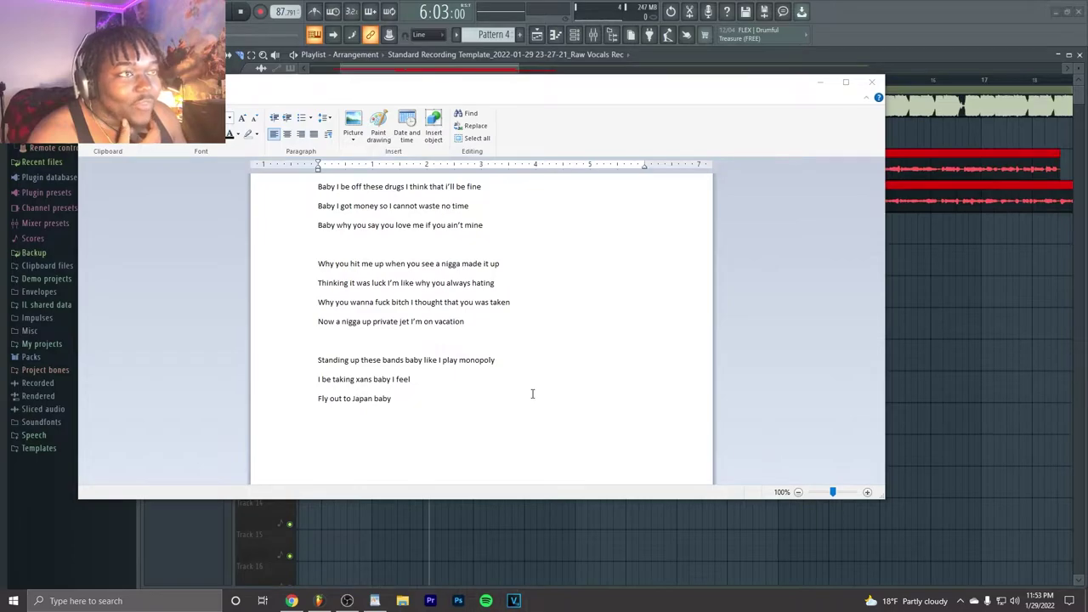
left_click(749, 51)
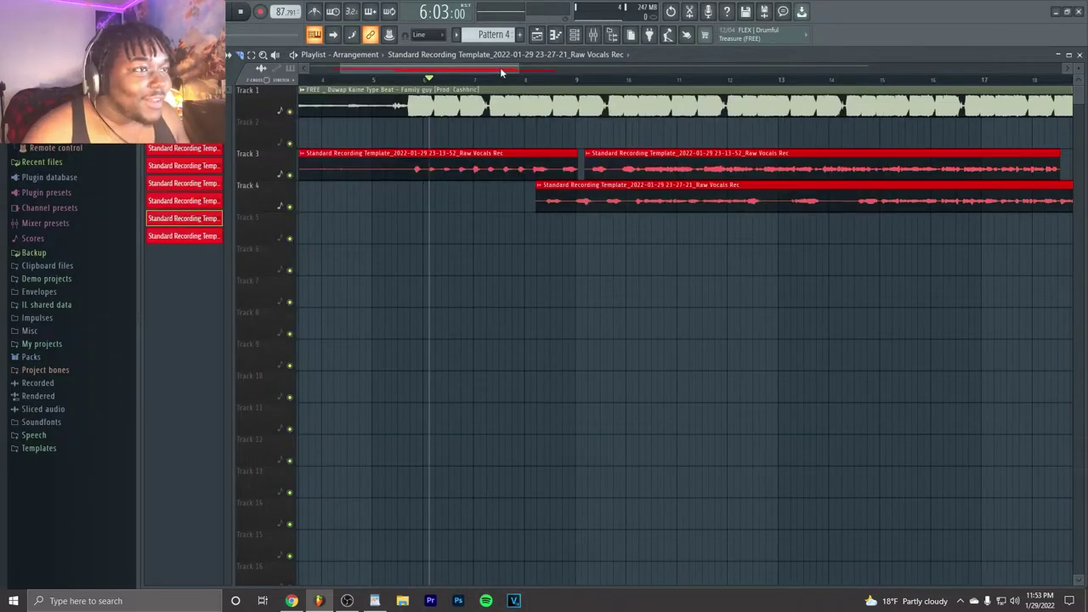
key("space")
left_click(559, 81)
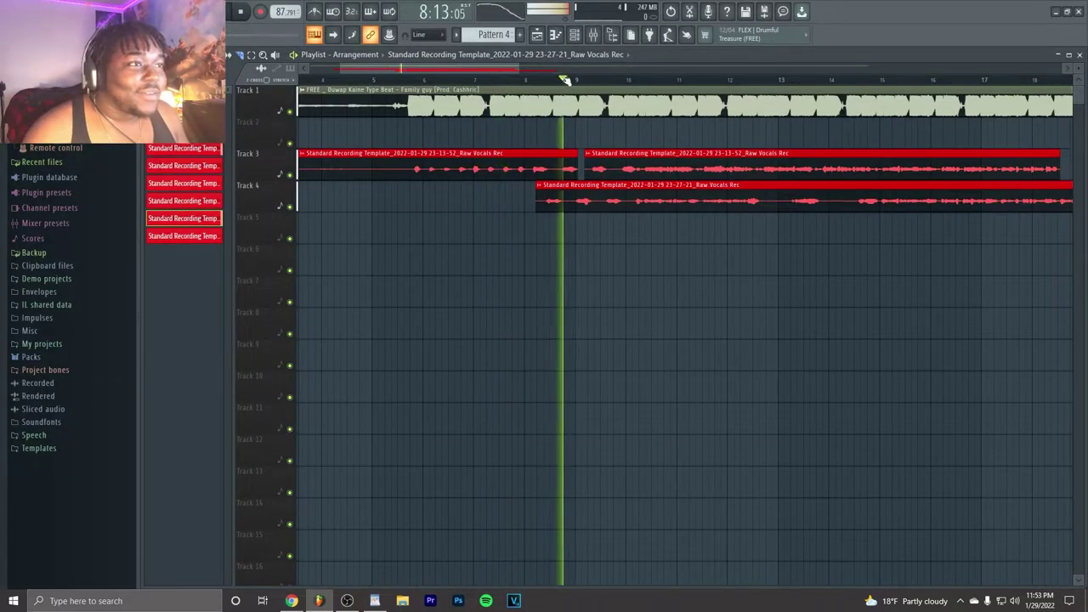
left_click(291, 207)
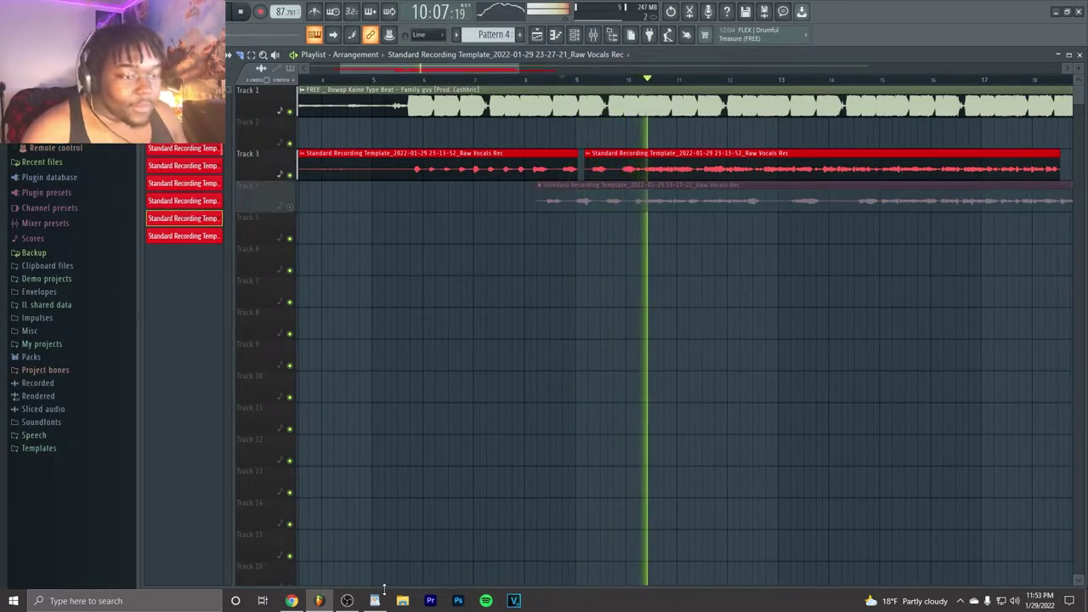
In the lyrics document, add the line "Baby how you think that I be fucking all the time" after "Baby why you say you love me if you ain't mine"
left_click(372, 590)
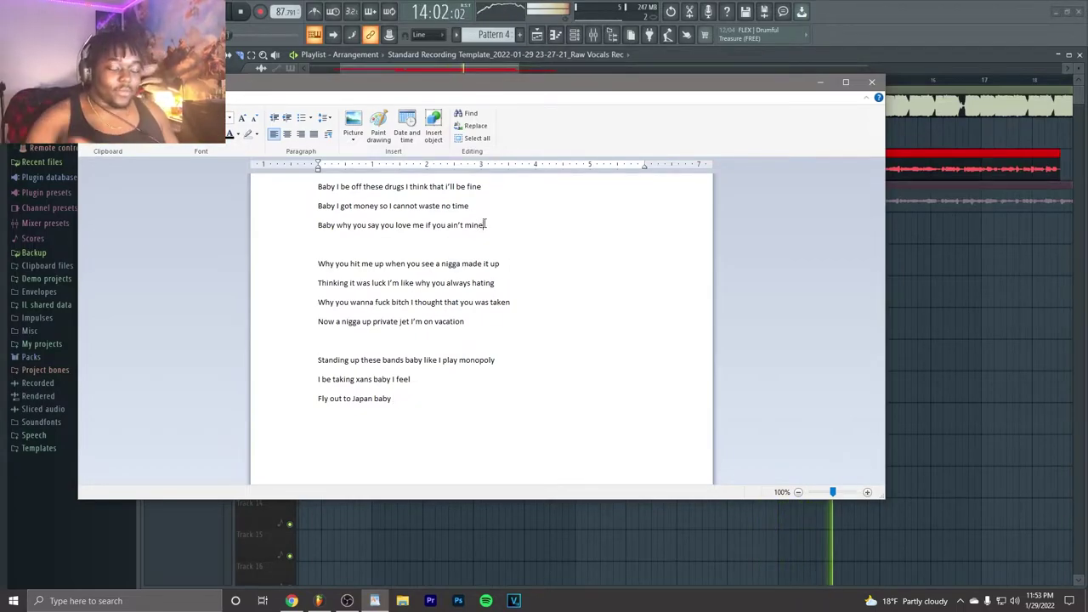
key("Return")
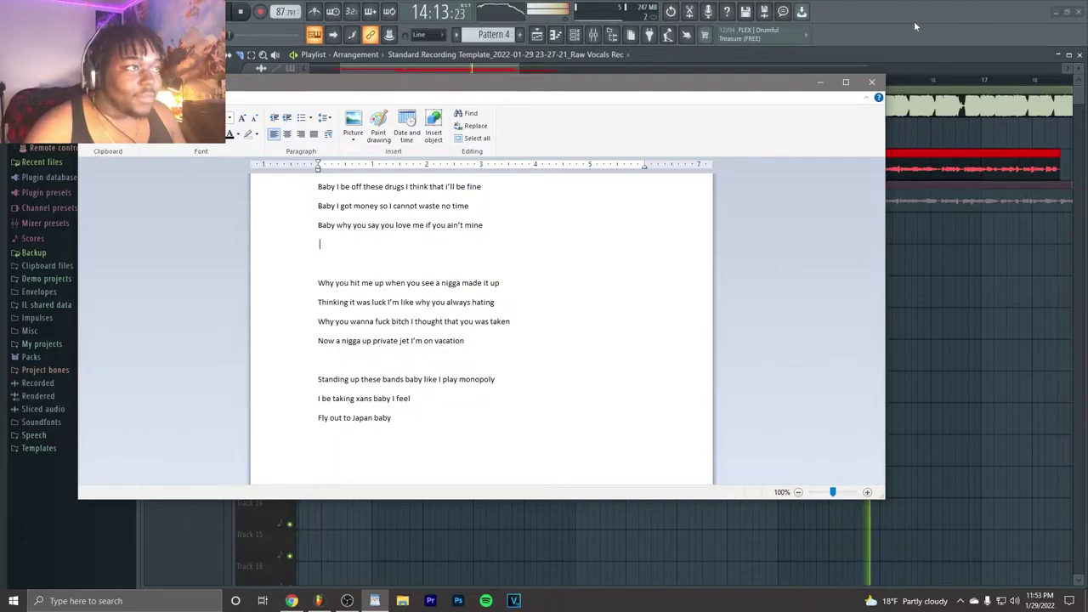
left_click(646, 140)
Review the lyrics document, and play the Track 3 vocals in FL Studio from bar 10
left_click(374, 600)
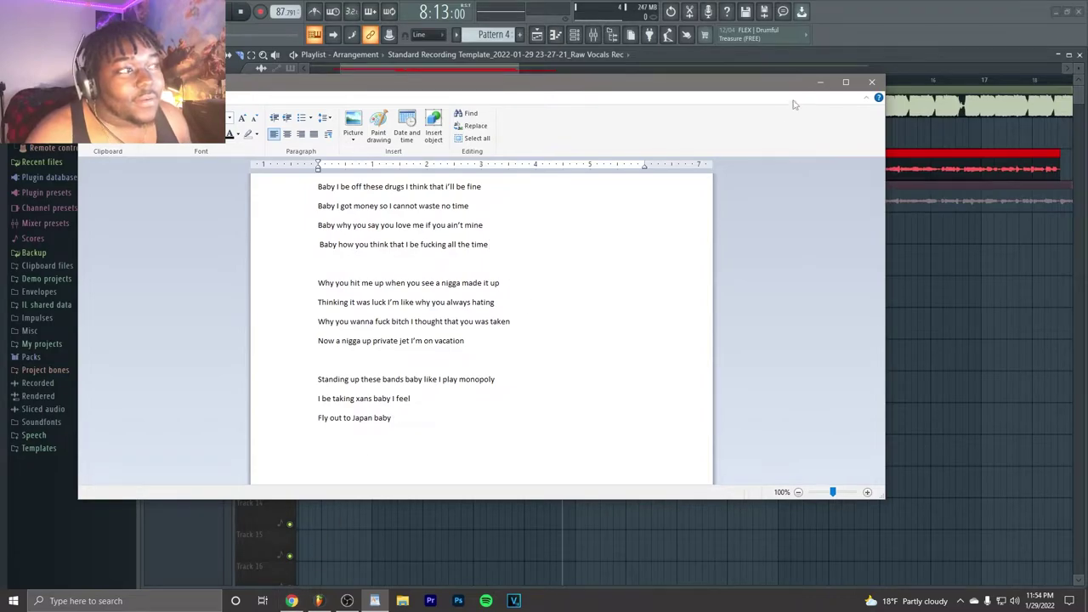
left_click(796, 60)
left_click(672, 80)
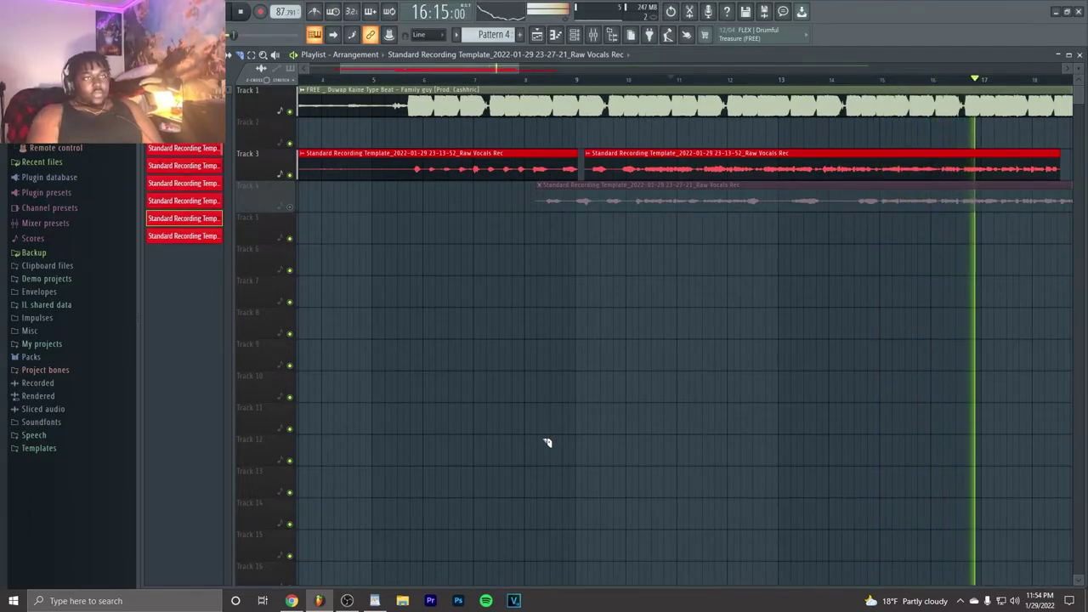
key("space")
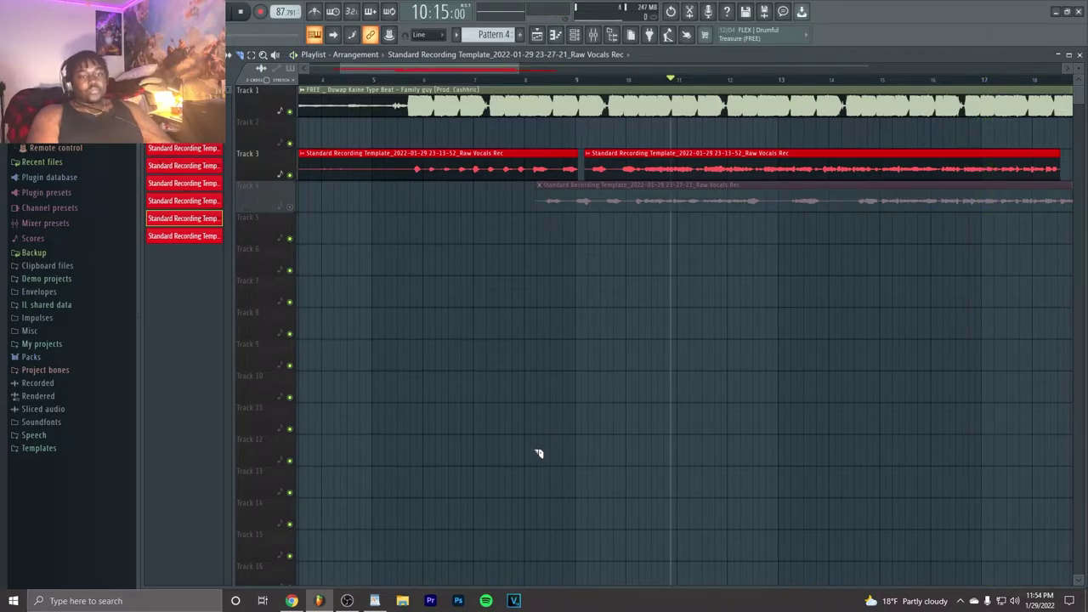
Check the written verses, and listen to the Track 3 vocals from bar 13 while following the lyrics
left_click(370, 602)
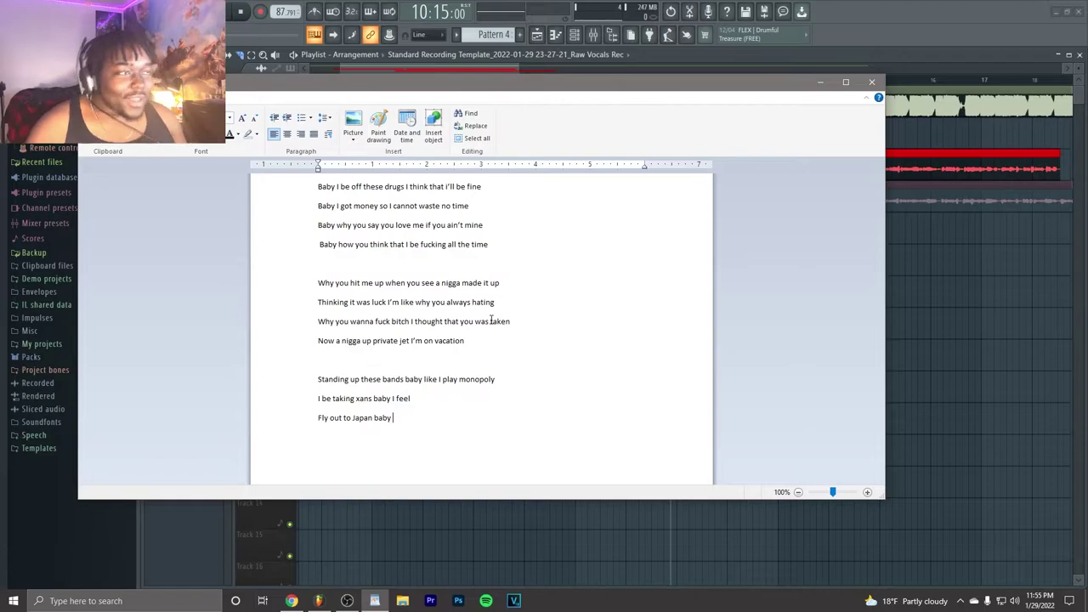
left_click(794, 56)
key("space")
left_click(810, 79)
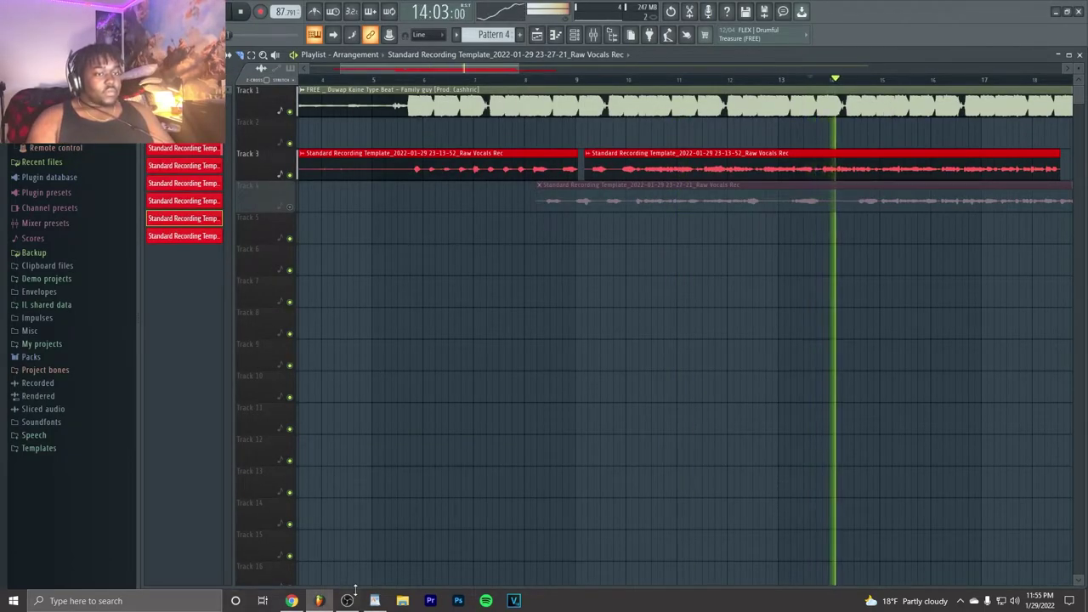
left_click(374, 600)
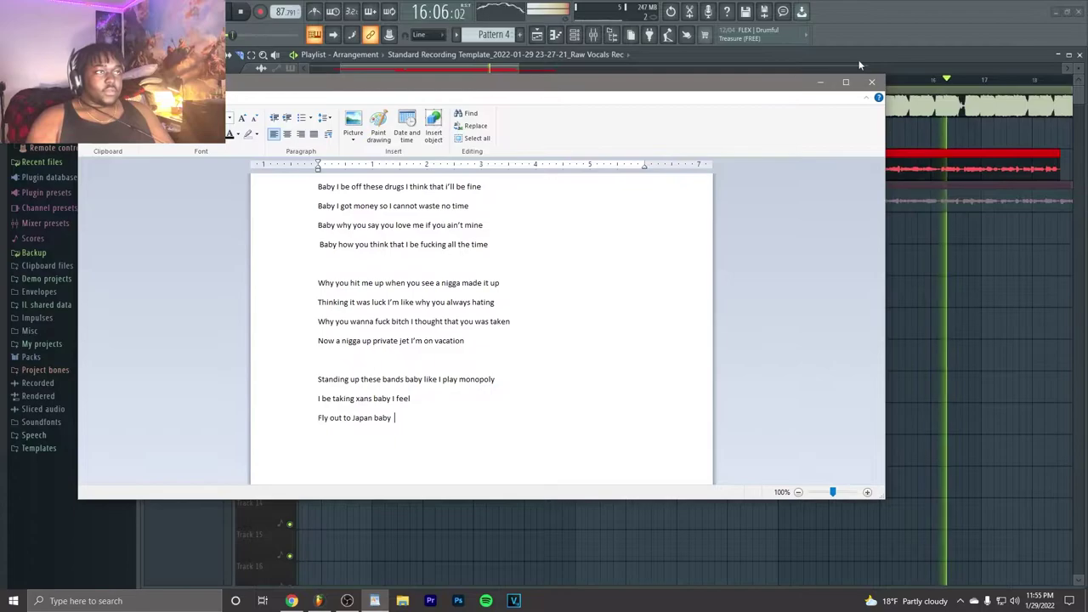
left_click(858, 64)
Reread the lyrics, and replay the Track 3 vocals from bar 13 to compare the recording with the text
left_click(371, 602)
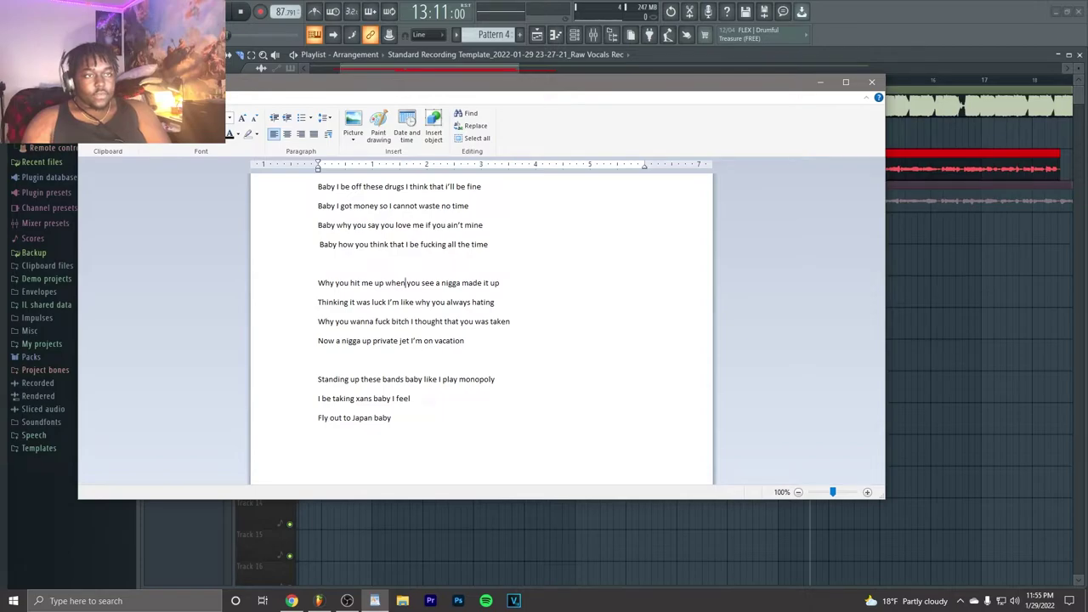
left_click(820, 82)
left_click(789, 79)
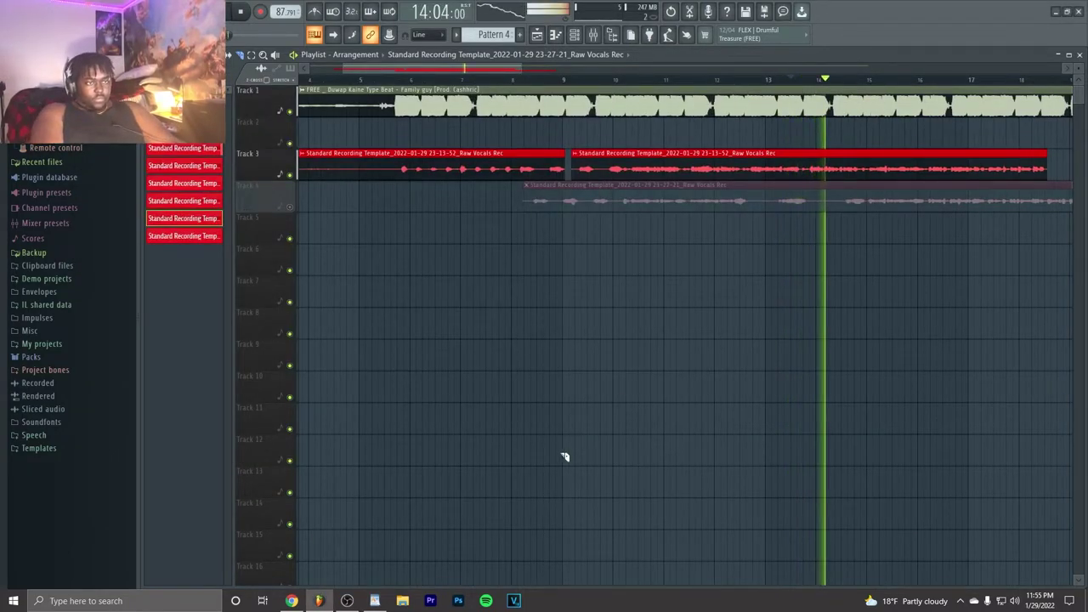
left_click(387, 601)
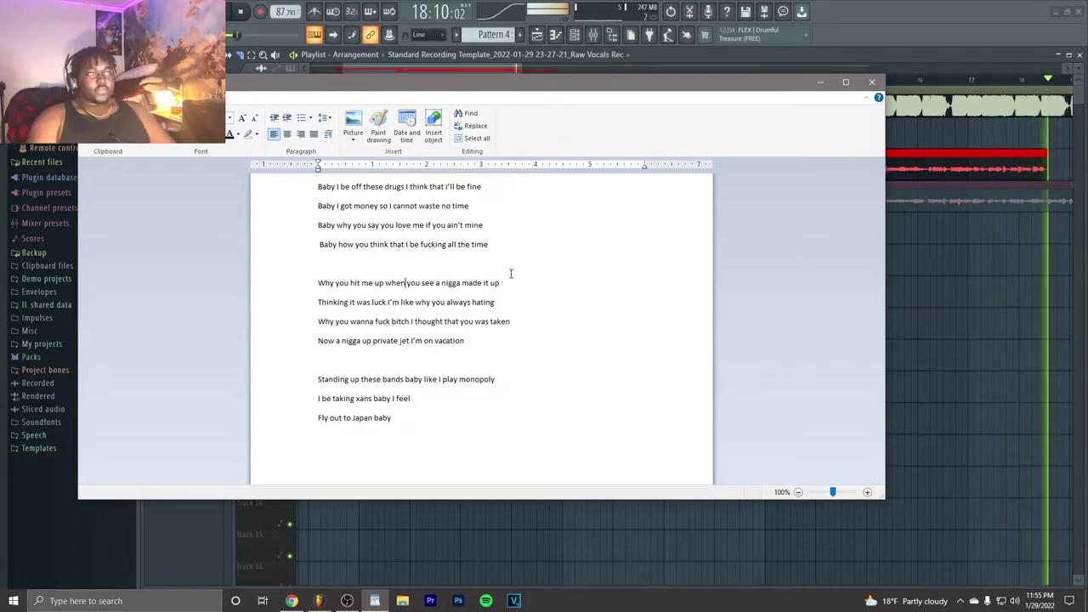
left_click(947, 67)
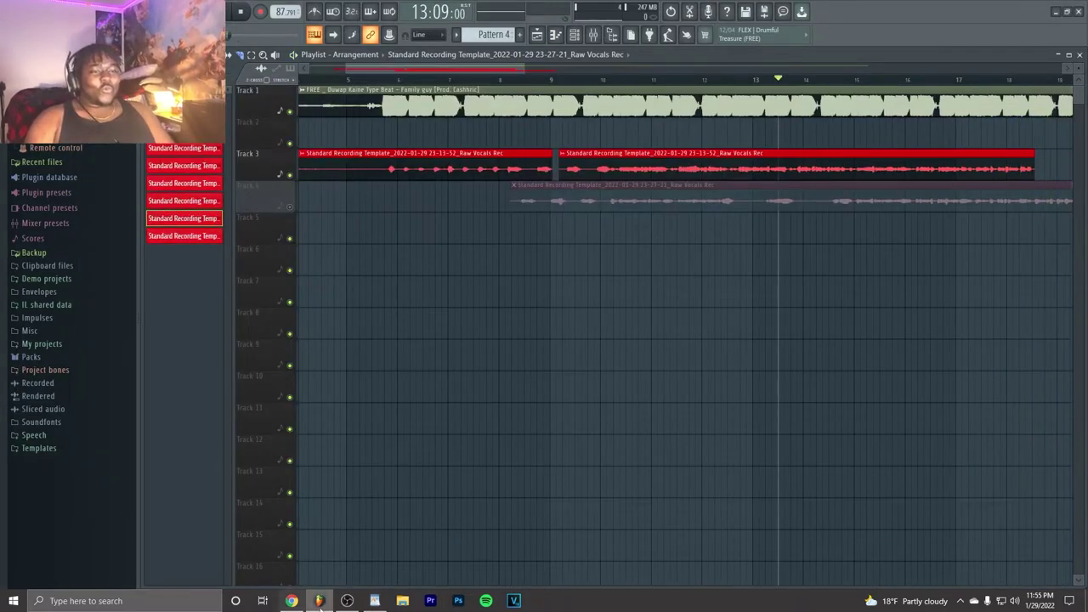
Check the lyrics document, and search RhymeZone for words that rhyme with "vacation"
left_click(374, 600)
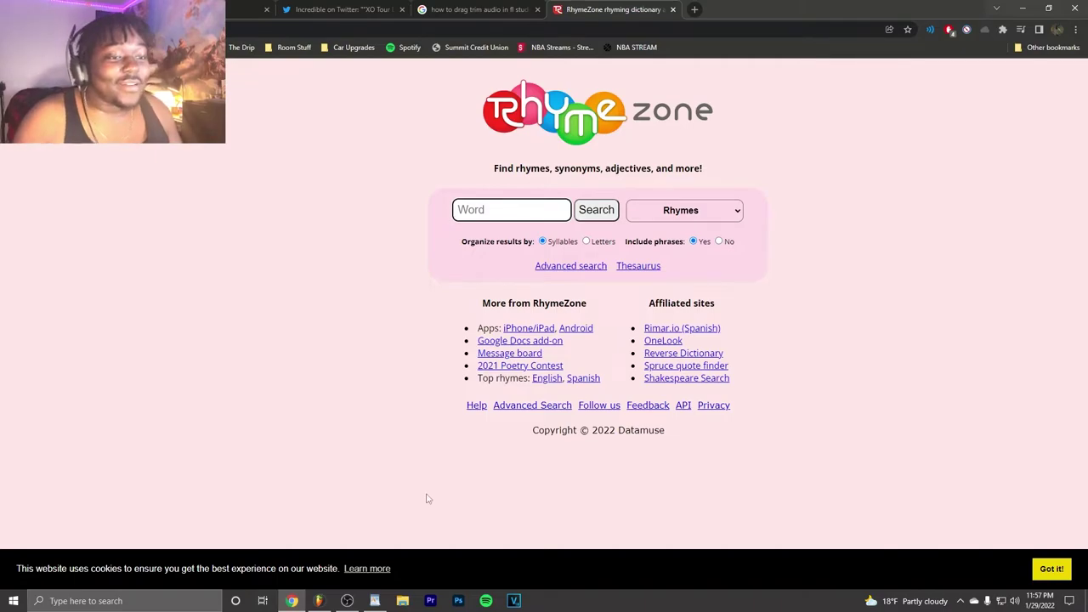
left_click(380, 598)
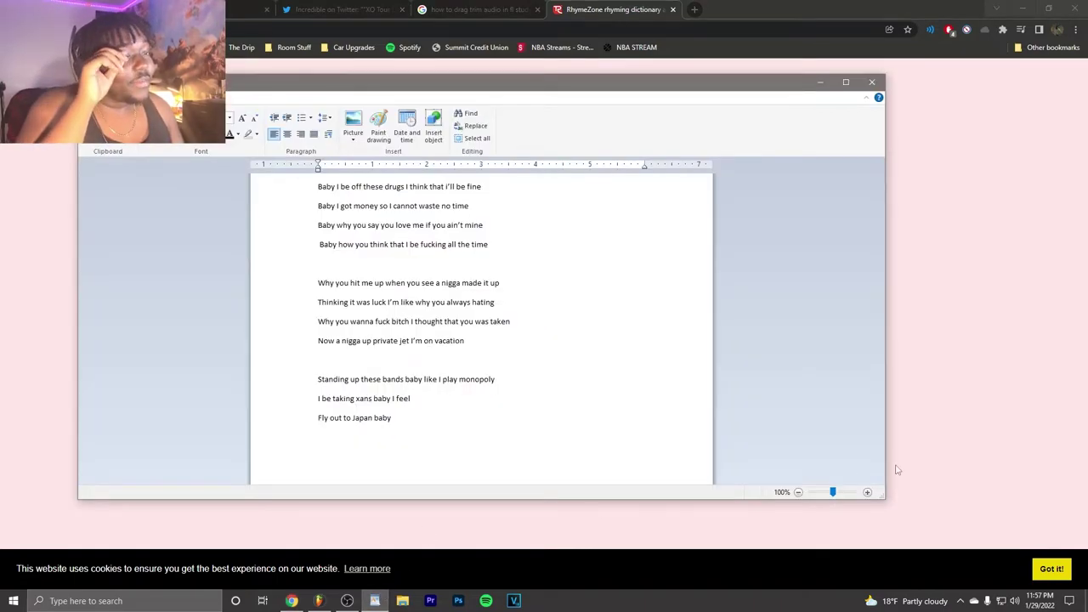
left_click(1021, 410)
left_click(514, 213)
type("v")
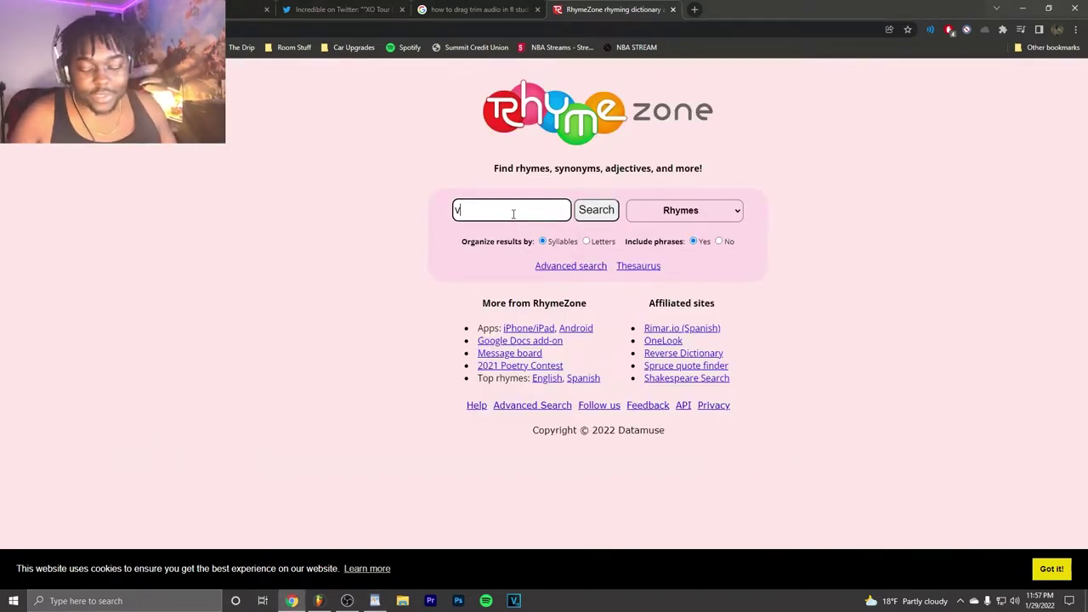
type("acation")
key("Return")
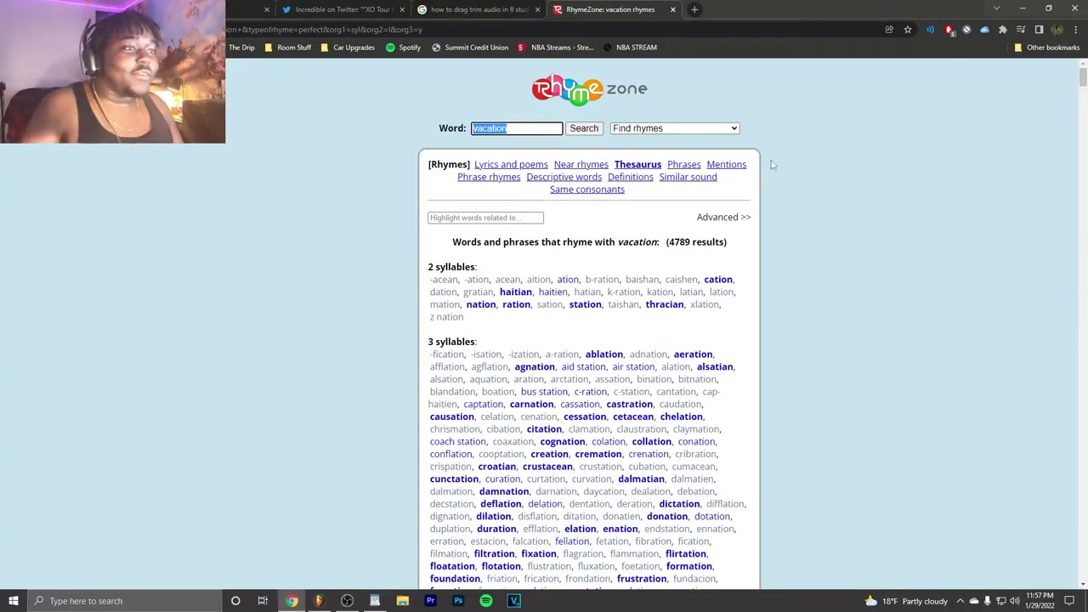
Look through the "vacation" rhymes, and start a new lyric line after "Standing up these bands baby like I play monopoly"
scroll(612, 309, "down", 2)
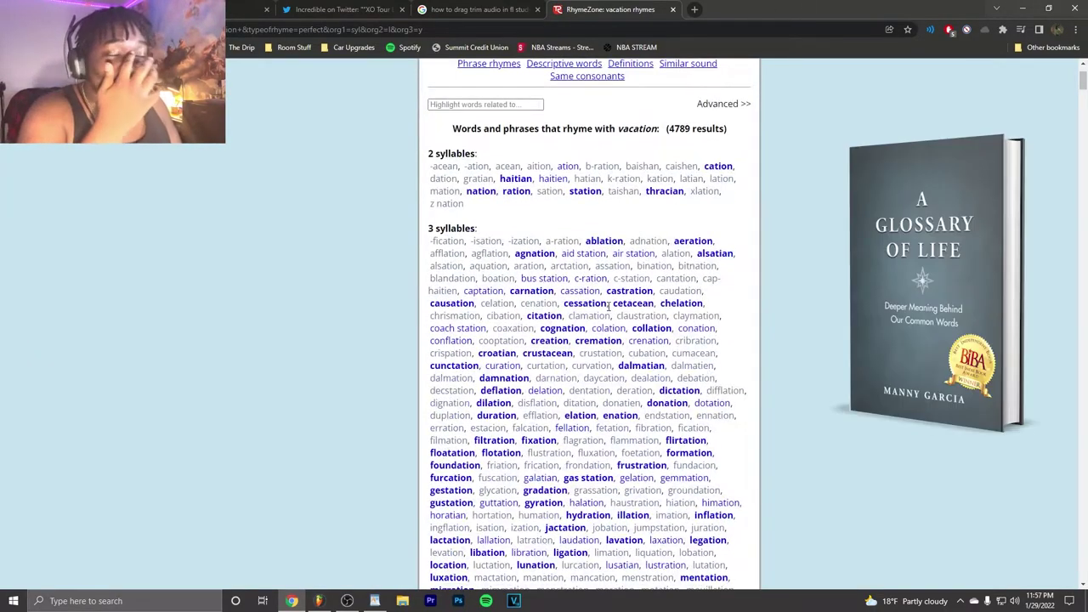
scroll(608, 308, "down", 1)
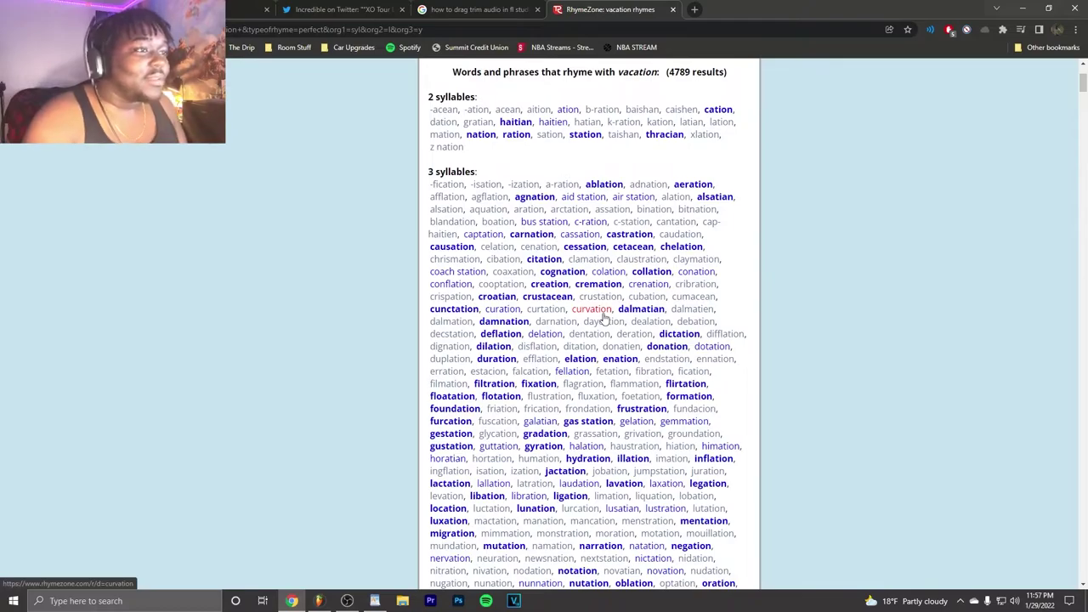
scroll(604, 318, "down", 15)
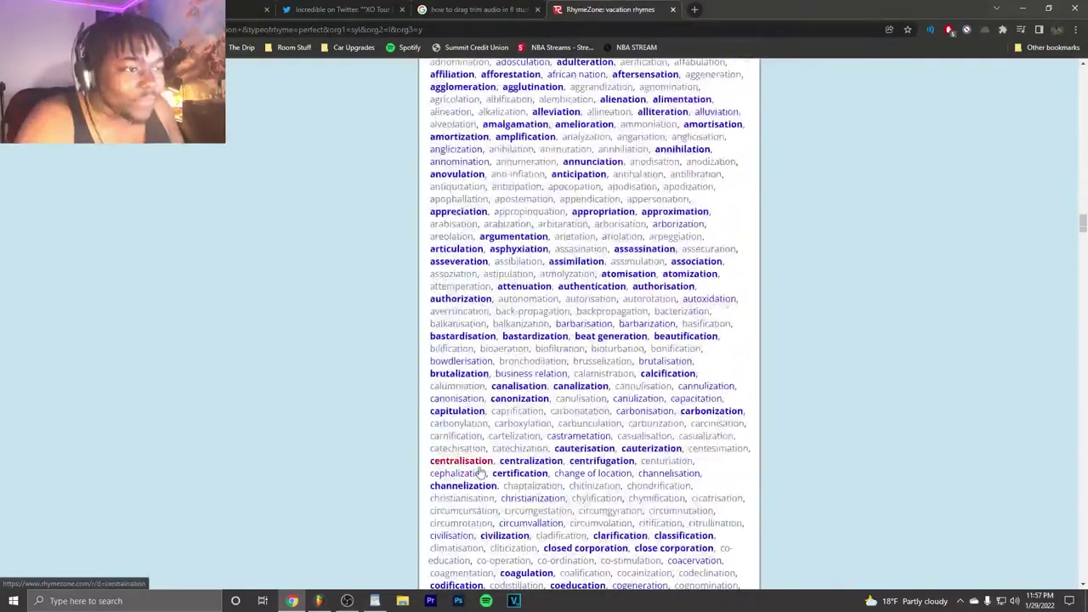
scroll(481, 473, "down", 8)
scroll(472, 489, "down", 8)
scroll(468, 497, "down", 8)
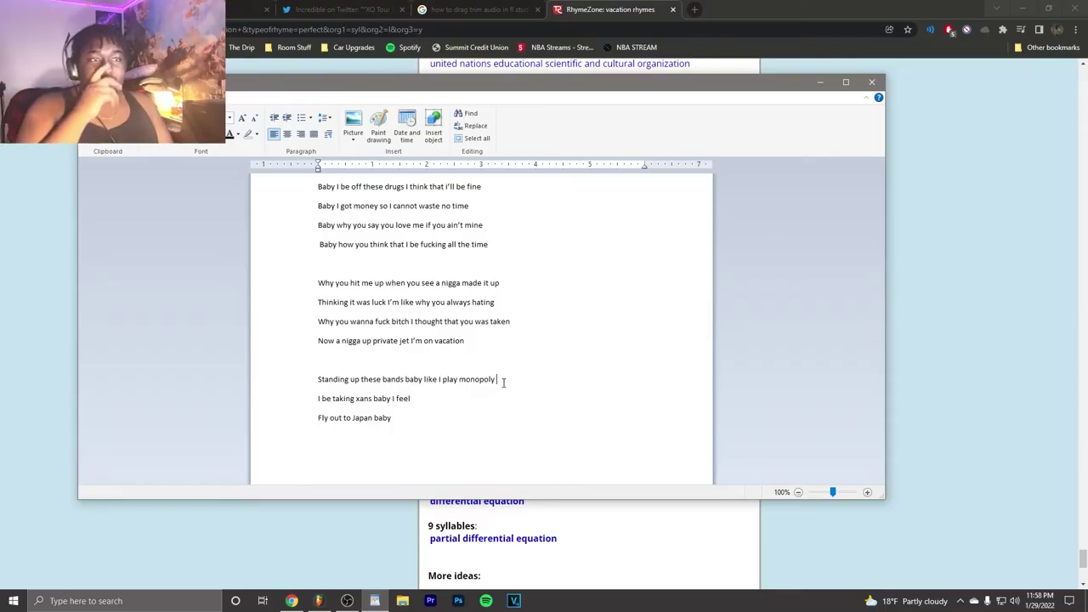
key("Return")
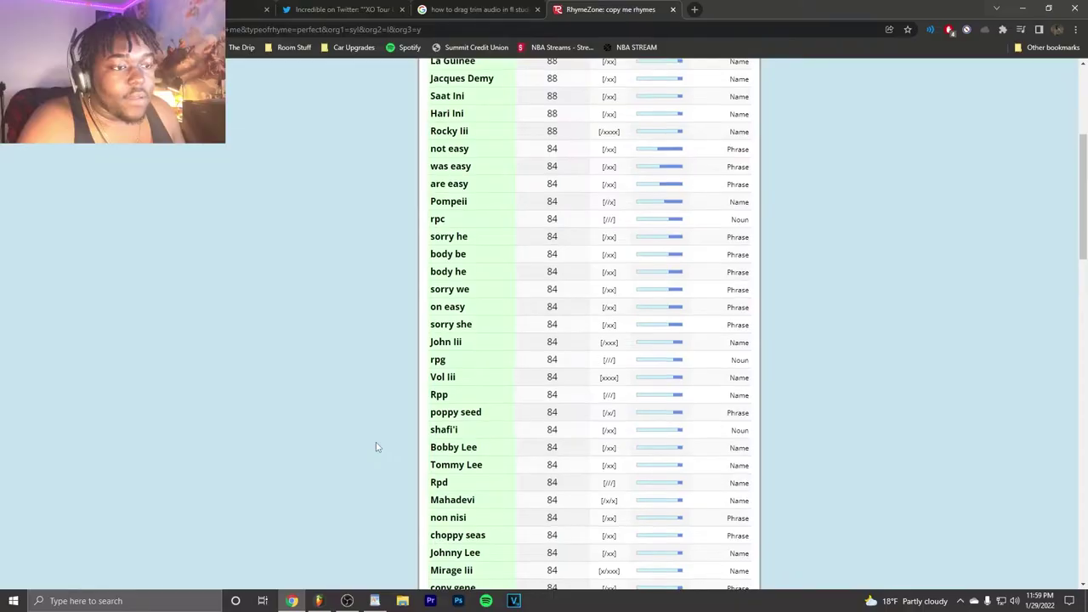
Go back through the "copy me" rhymes, and search the web for "tommy lee" in a new browser tab
scroll(377, 444, "up", 10)
left_click(693, 9)
type("tommy lee")
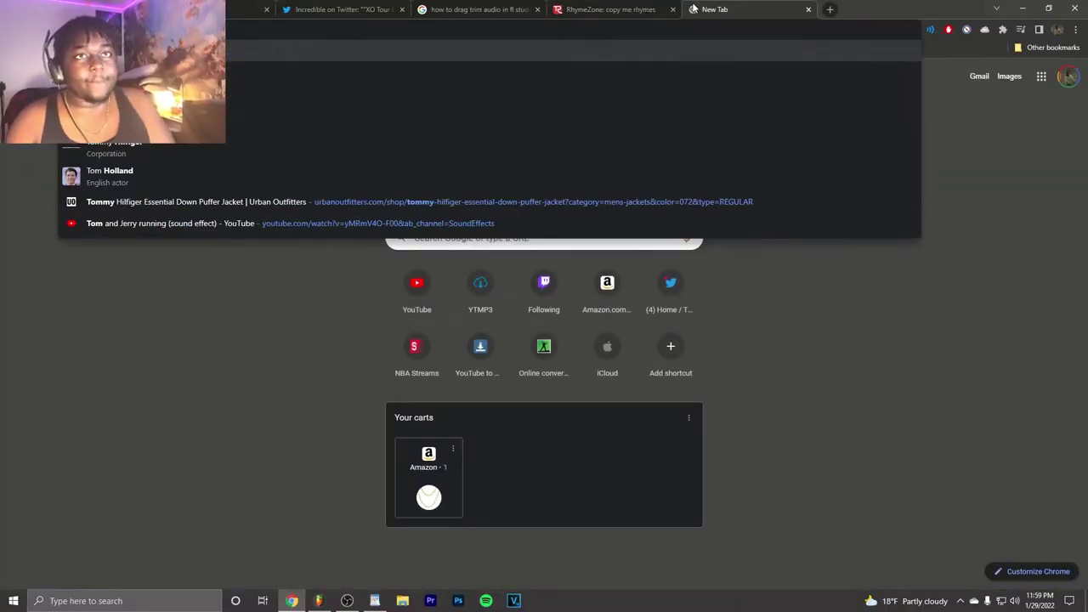
key("Return")
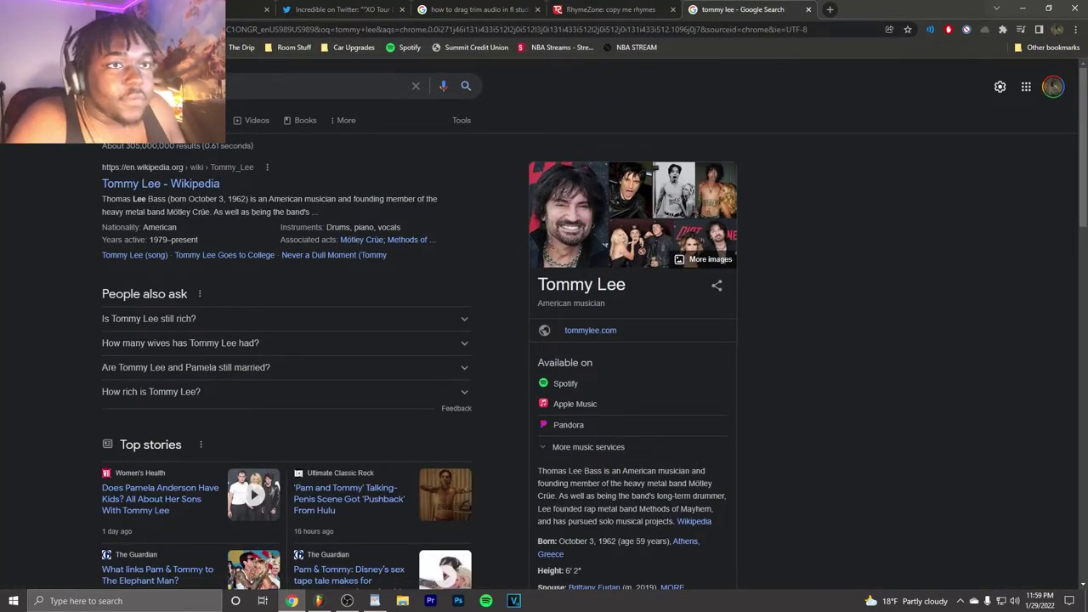
left_click(194, 120)
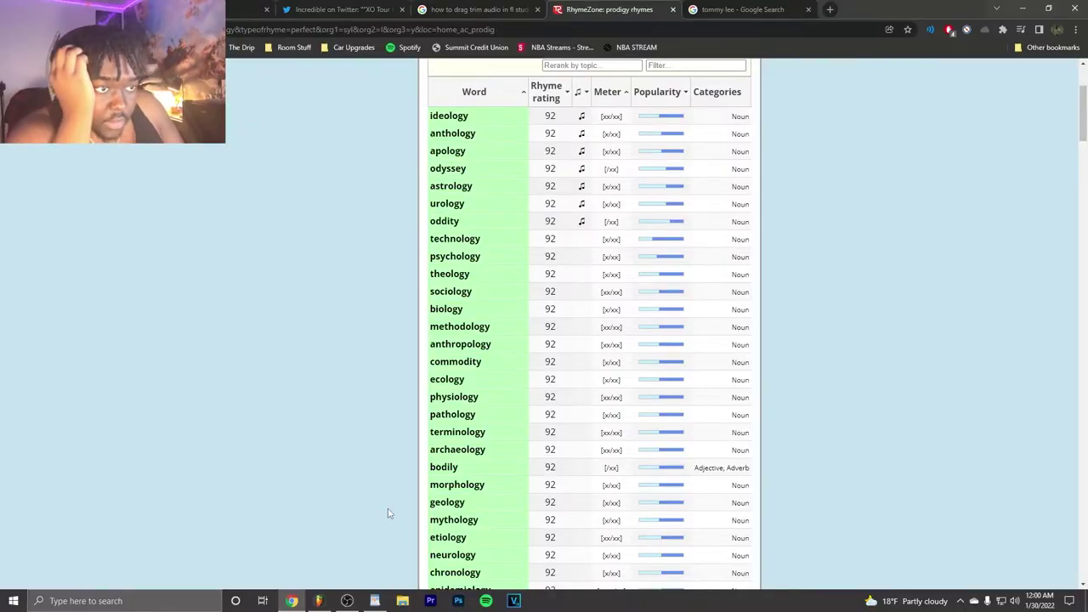
Look through the RhymeZone list of words that rhyme with "prodigy"
scroll(388, 513, "down", 4)
scroll(371, 520, "down", 4)
scroll(378, 502, "up", 10)
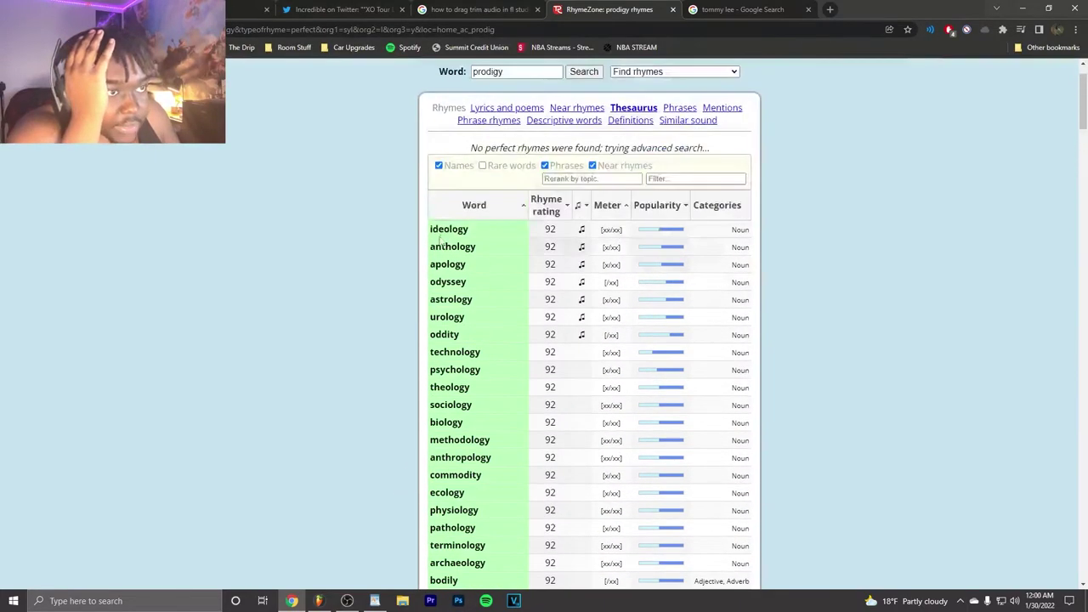
scroll(438, 215, "down", 1)
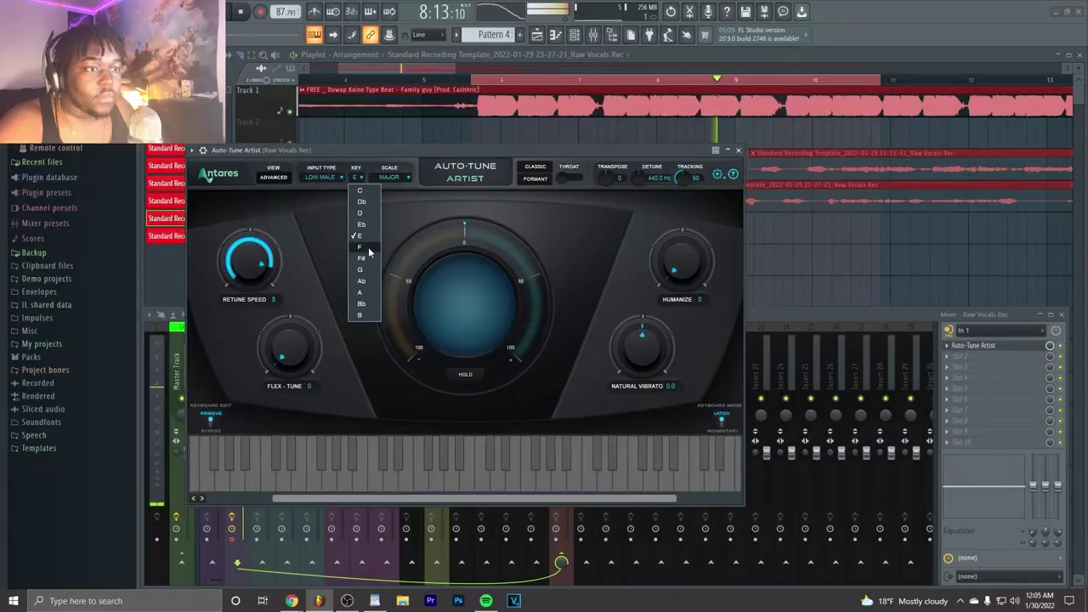
In FL Studio, audition the Auto-Tune Artist keys F, B and Bb on the raw vocals, and set the key to A
left_click(368, 246)
left_click_drag(698, 151, 693, 181)
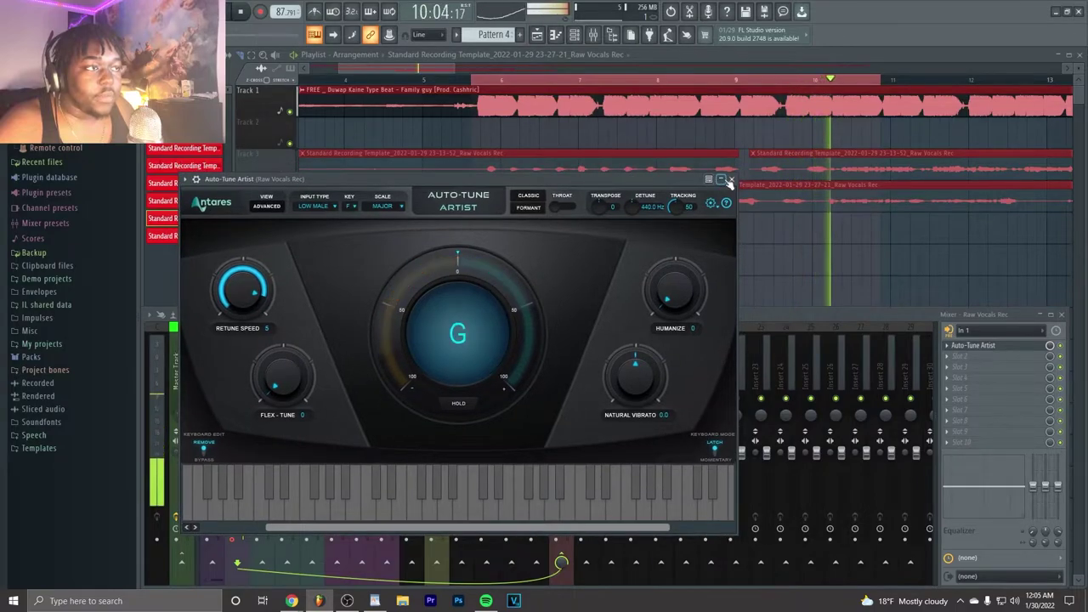
left_click(351, 205)
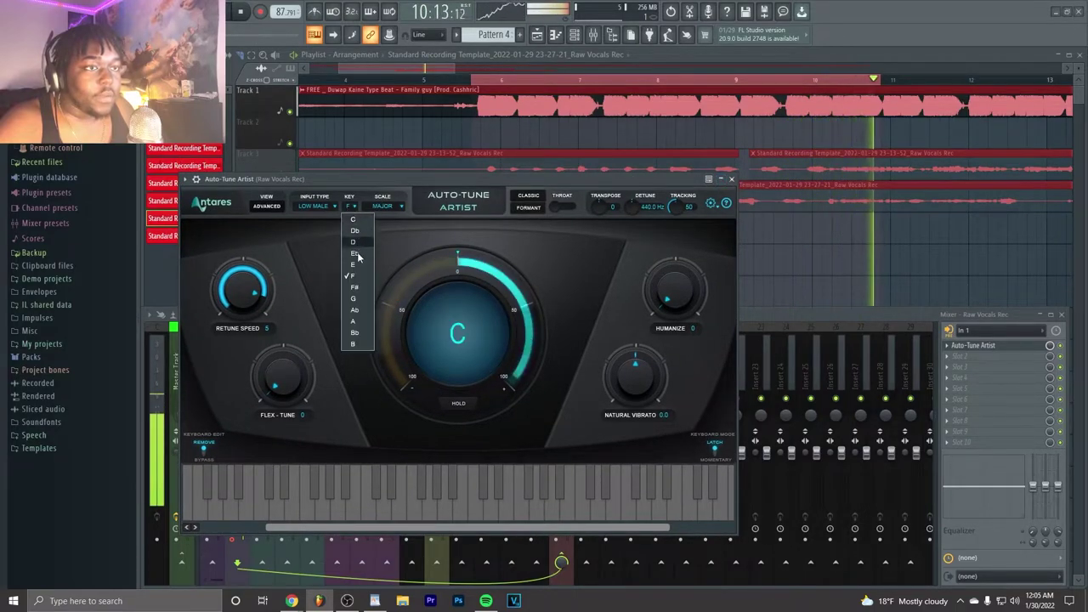
left_click(356, 342)
left_click(350, 205)
left_click(356, 330)
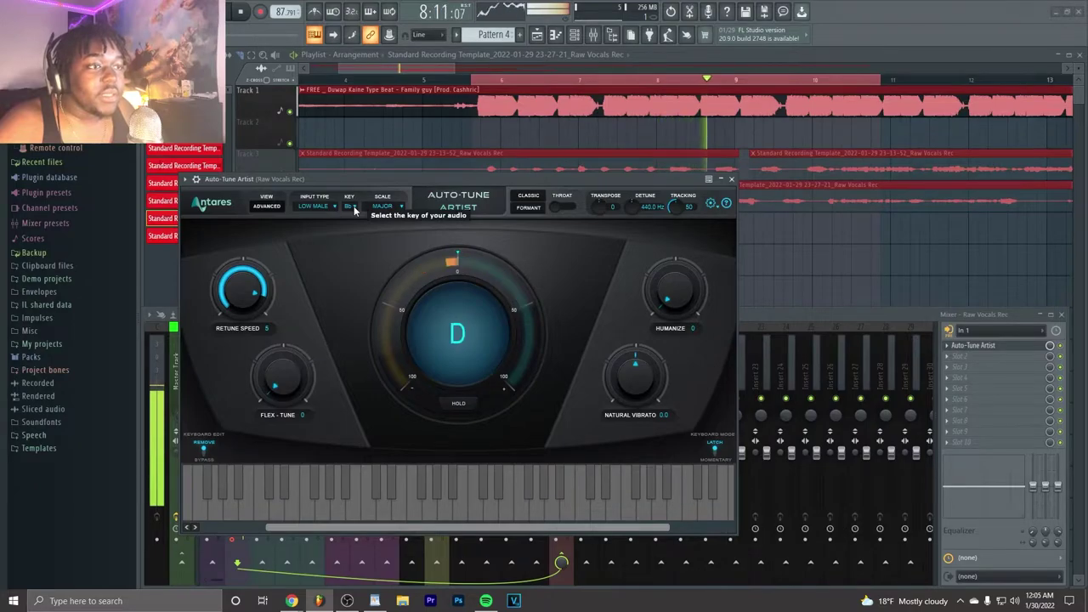
left_click(354, 209)
left_click(363, 322)
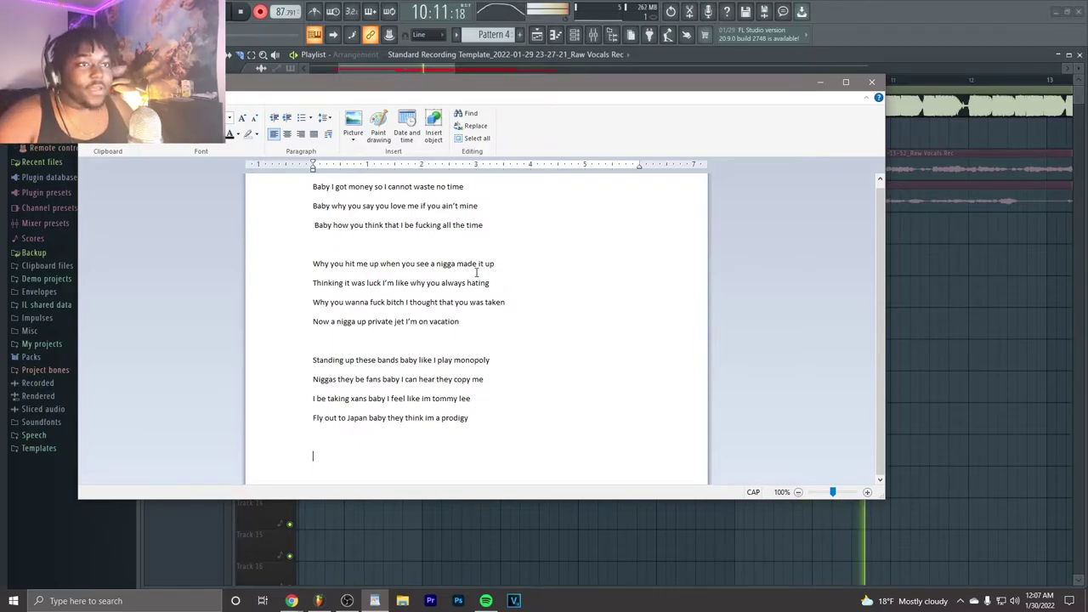
Follow the written lyrics while recording vocals on Track 5, and stop the recording in FL Studio
scroll(473, 267, "up", 1)
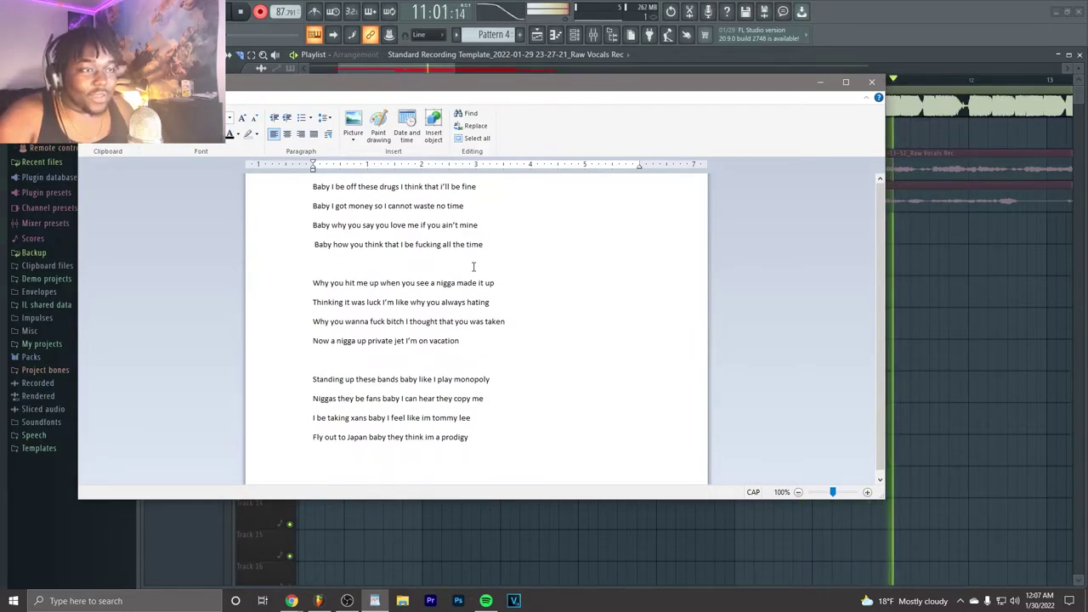
left_click(314, 474)
left_click(319, 601)
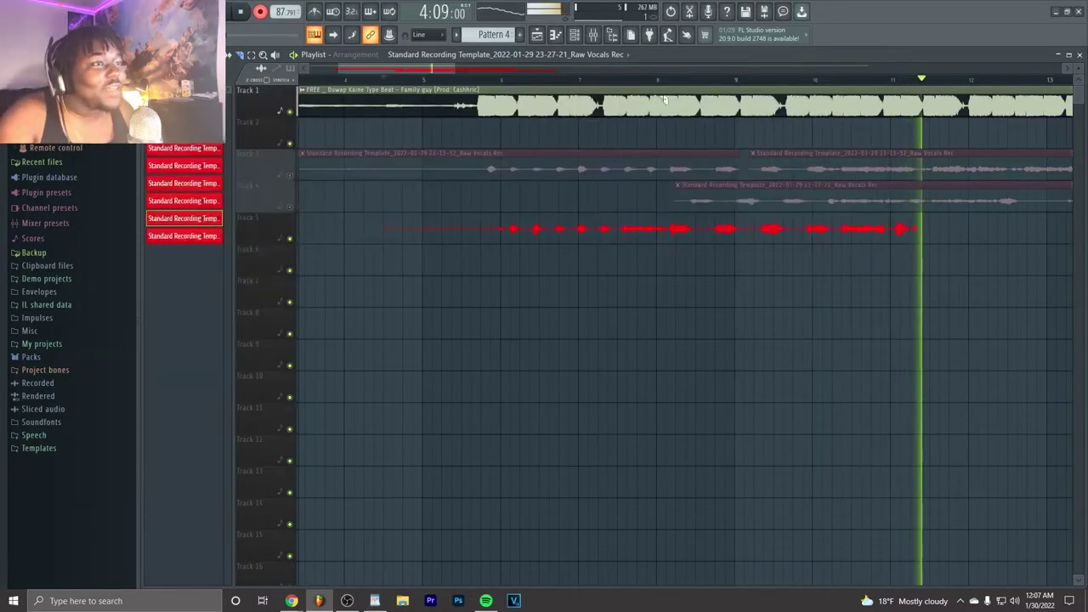
key("space")
Bring the lyrics document back in front of FL Studio, return to its opening lines, and maximize its window
left_click(375, 601)
scroll(396, 352, "up", 1)
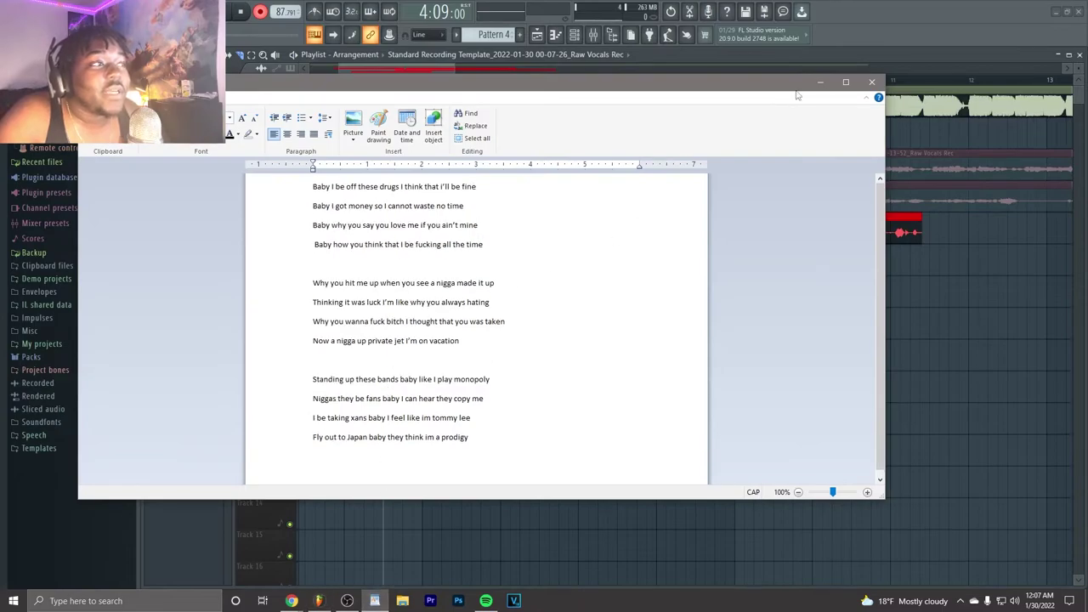
left_click(846, 82)
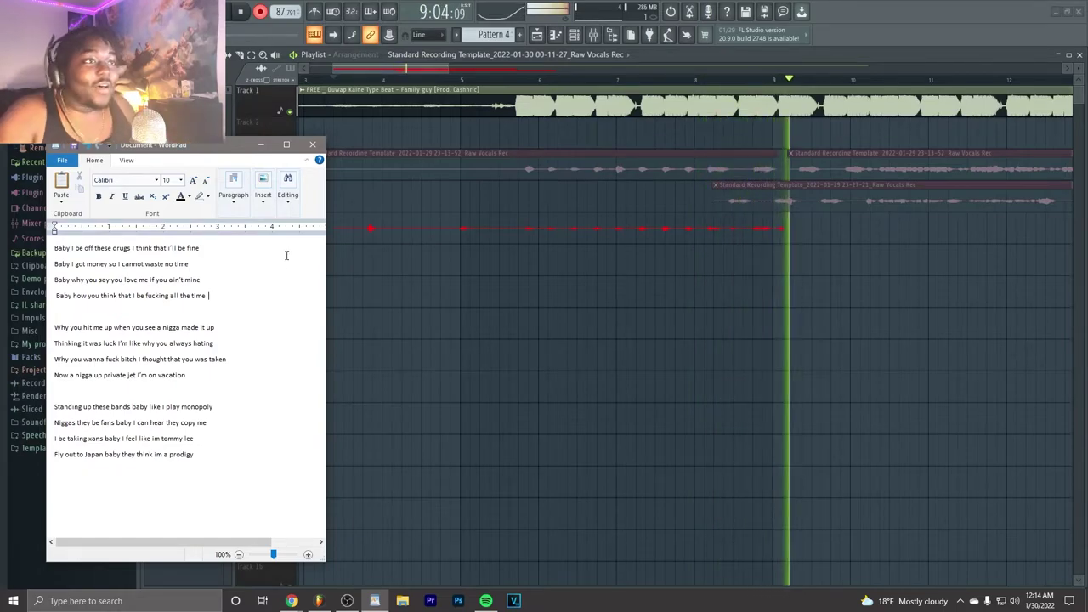
Listen to the recorded Track 7 vocals over the beat, replaying them from about bar 17
left_click(588, 81)
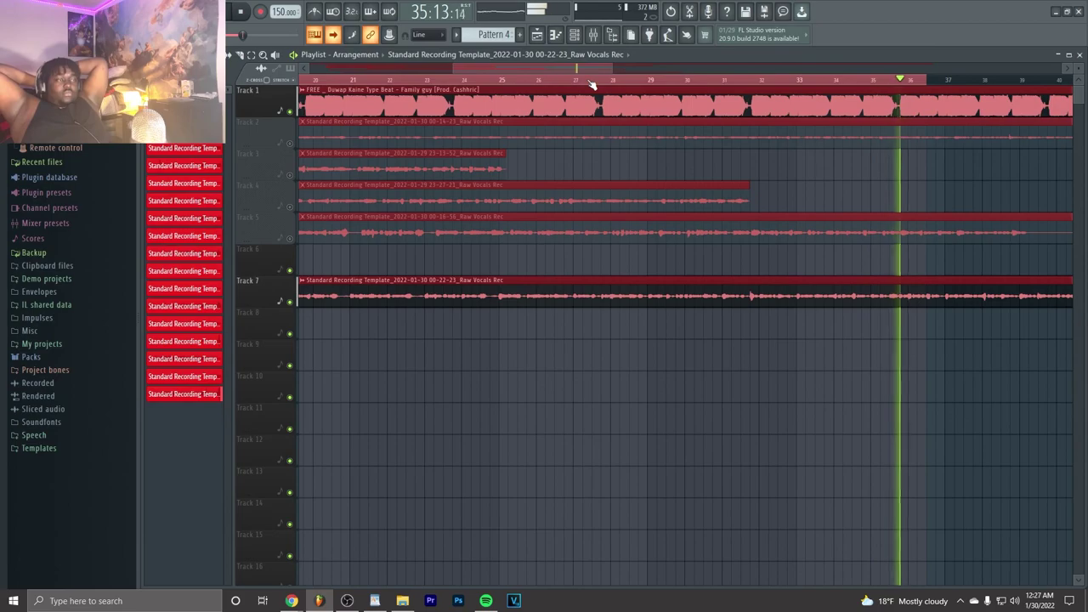
left_click(592, 83)
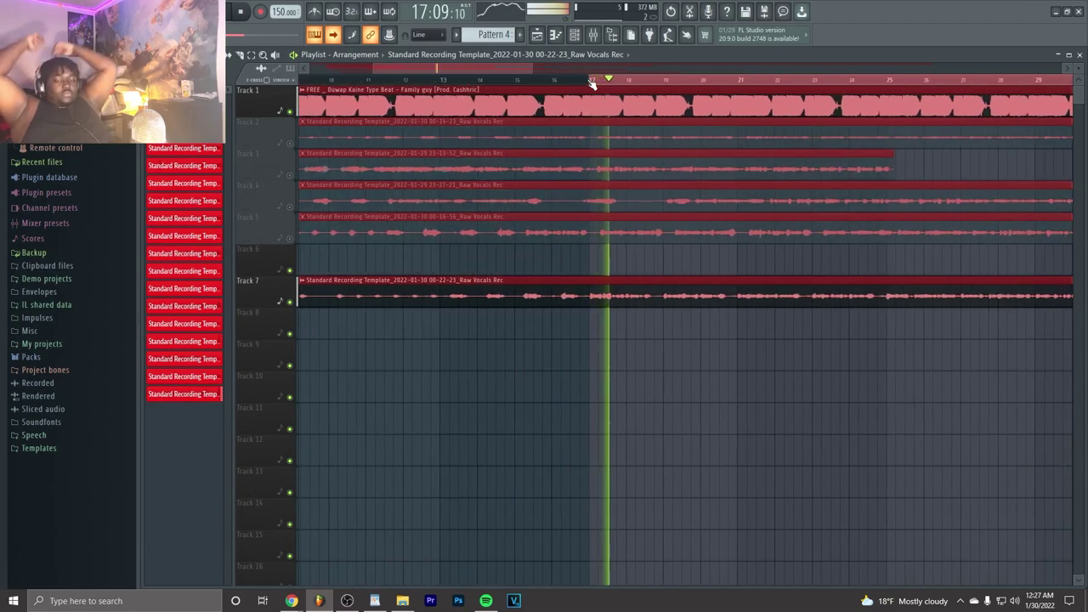